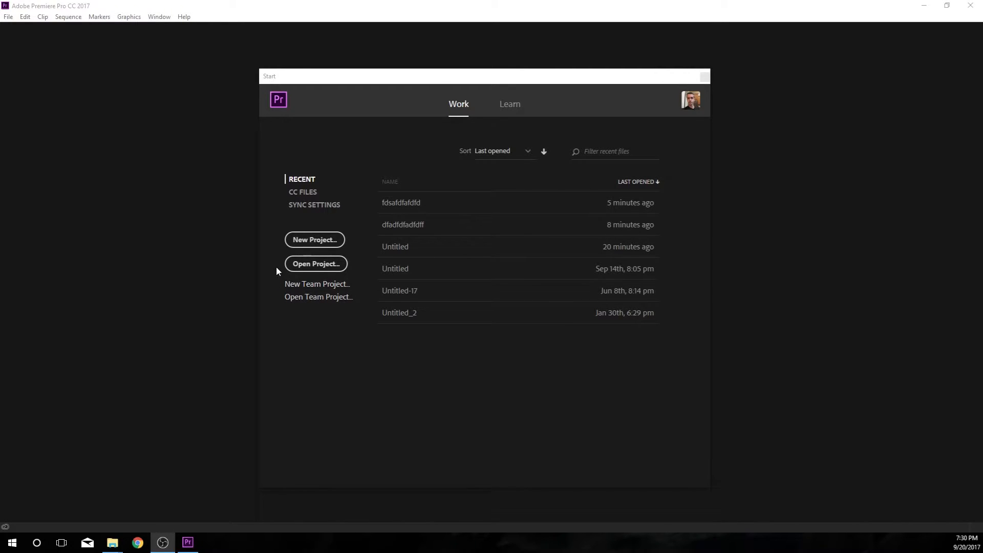
# - Start a new project named fadsfdafdsfda with A:\Minitage as its location
pyautogui.click(388, 76)
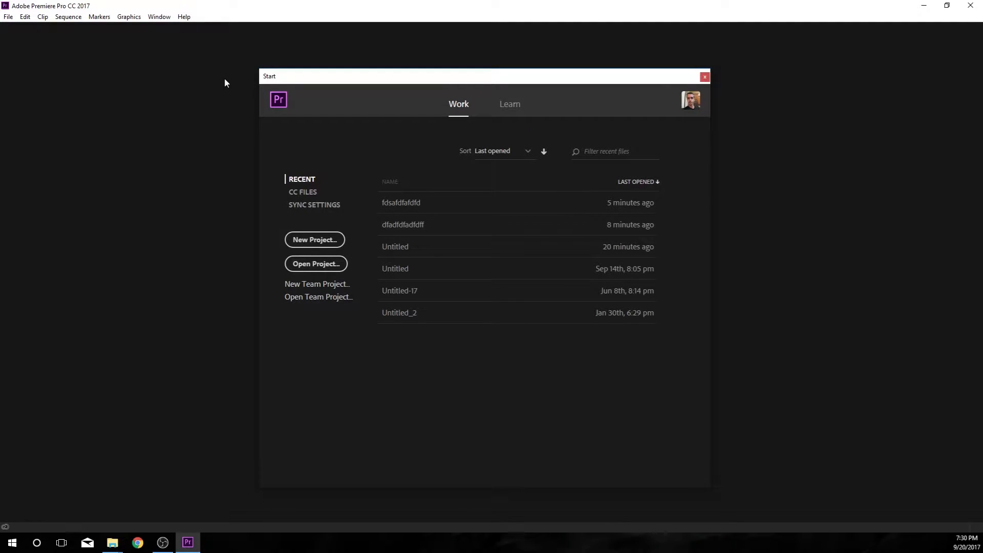
pyautogui.click(316, 241)
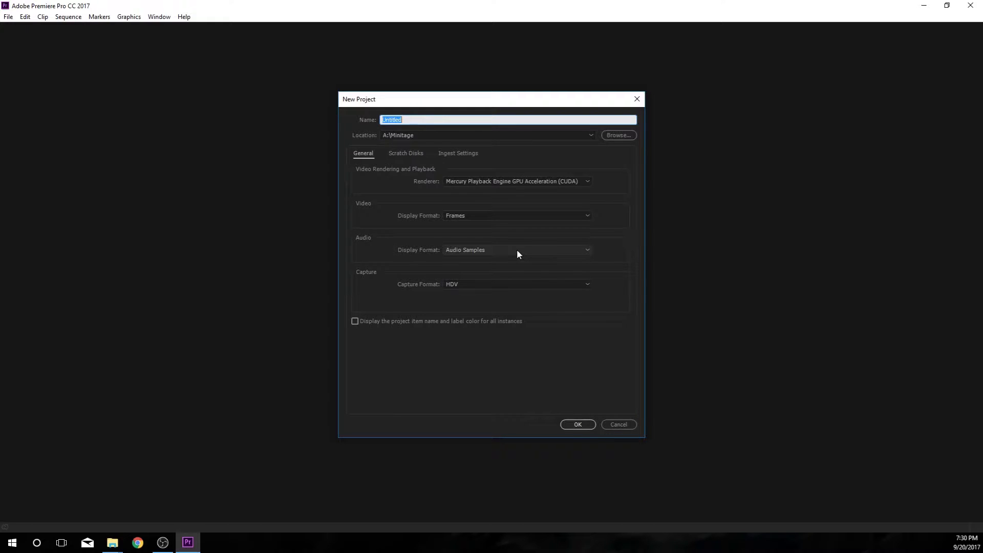
pyautogui.write('fadsfdafdsfda')
pyautogui.click(486, 141)
pyautogui.click(486, 141)
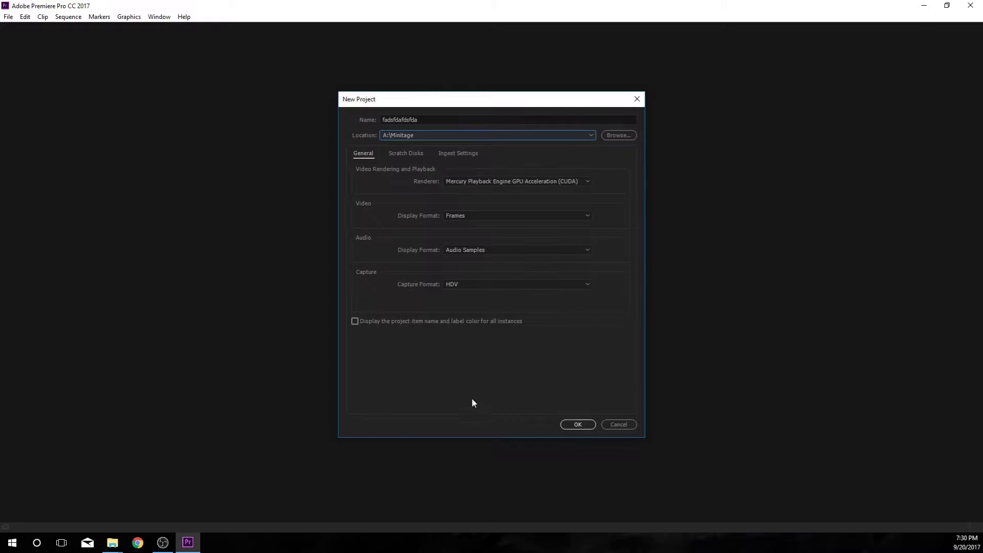
# - Review the new project's scratch disk and ingest settings, and create the project with the existing settings
pyautogui.click(407, 153)
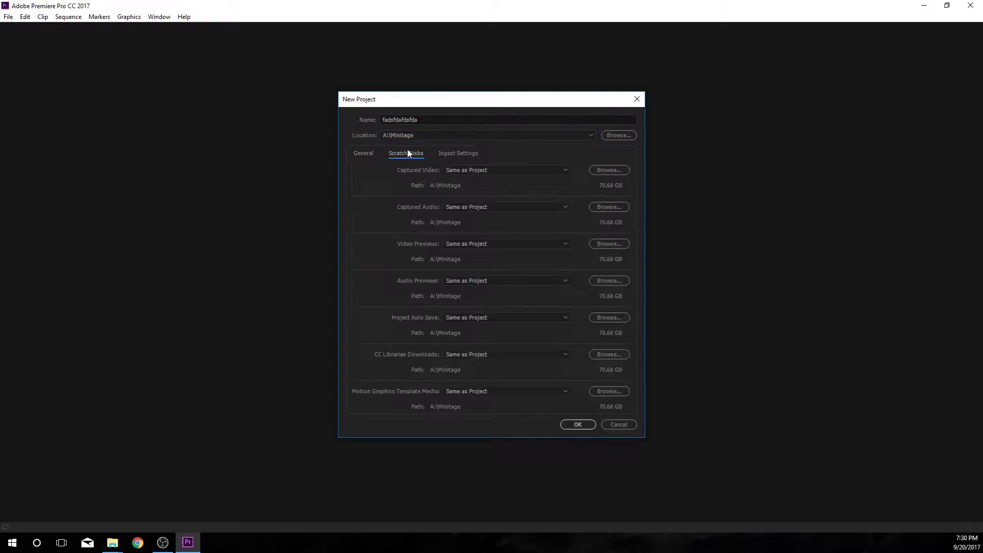
pyautogui.click(445, 153)
pyautogui.click(357, 153)
pyautogui.click(390, 153)
pyautogui.click(360, 155)
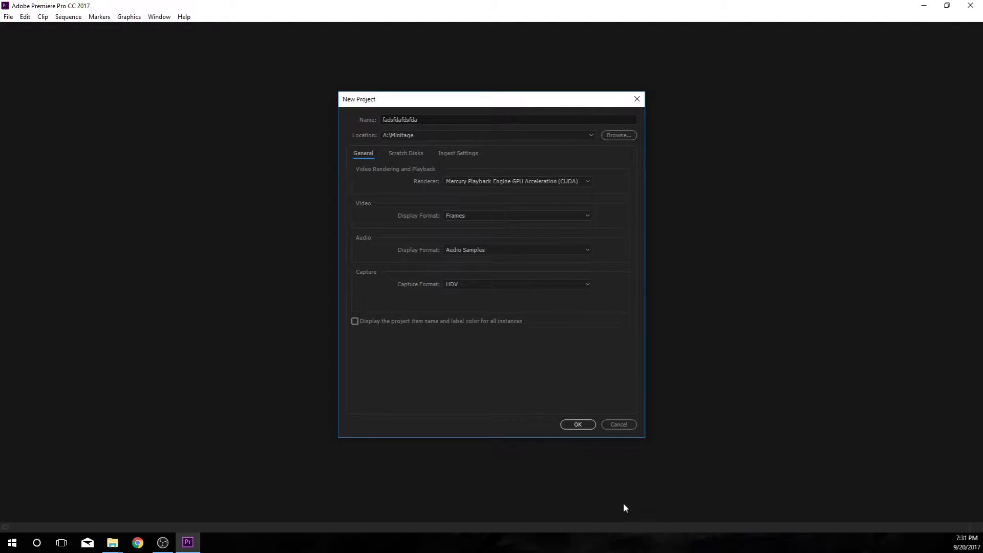
pyautogui.click(576, 425)
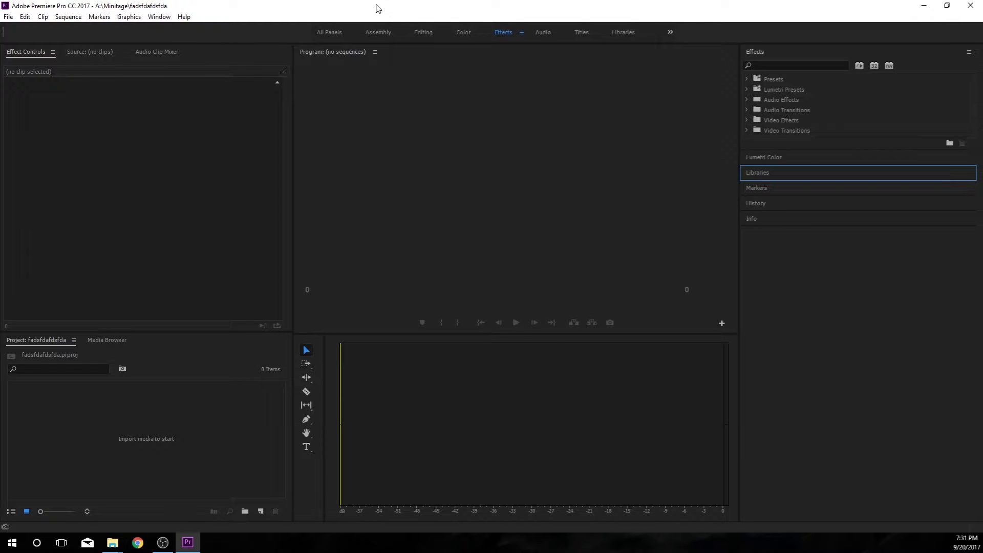
# - Examine the panel layouts of the Editing, All Panels and Assembly workspaces, including the Libraries and Project panels
pyautogui.click(423, 33)
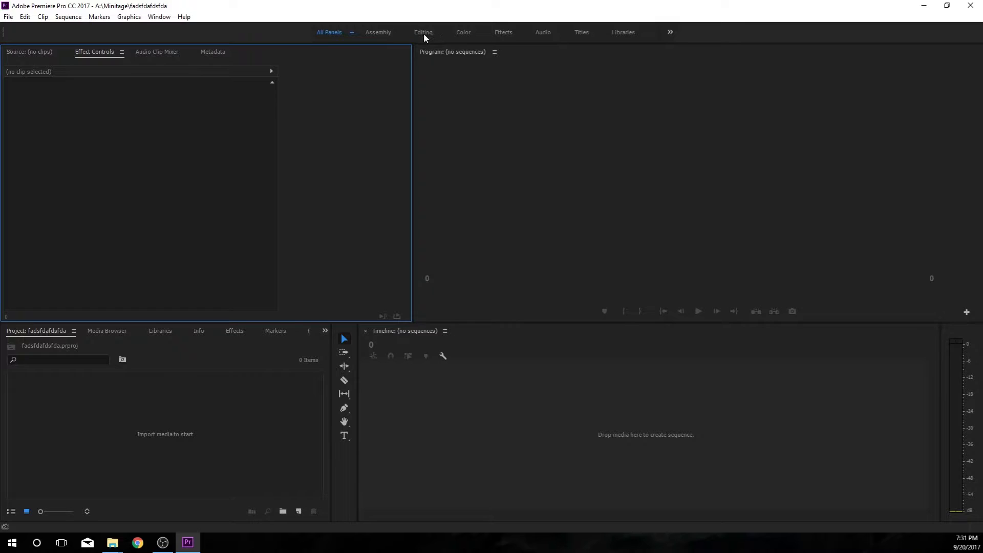
pyautogui.click(385, 35)
pyautogui.click(330, 34)
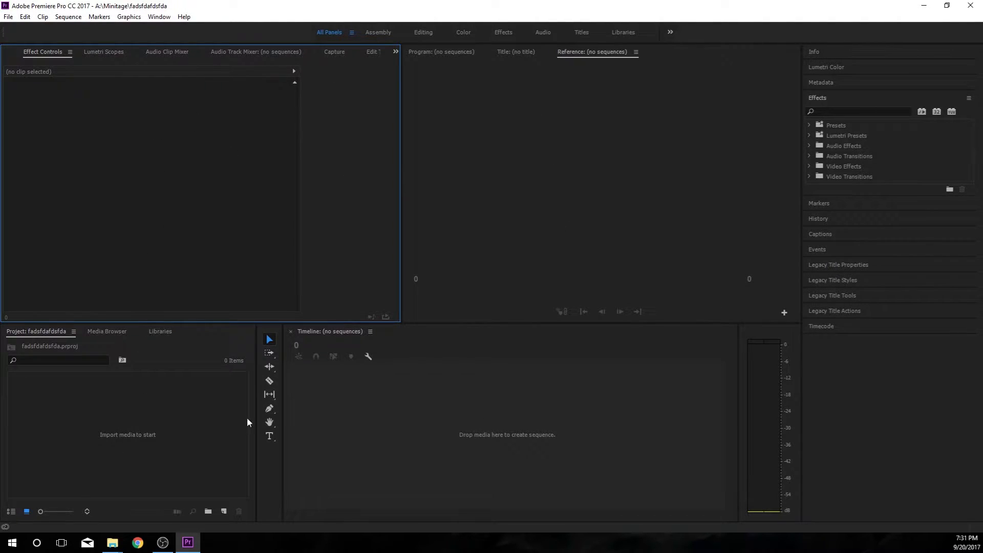
pyautogui.click(165, 330)
pyautogui.click(54, 332)
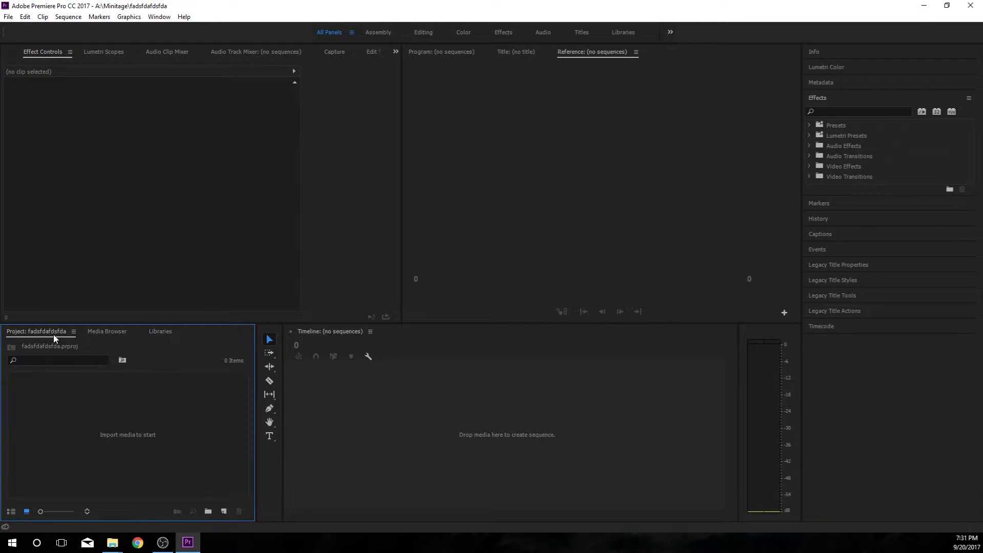
pyautogui.click(389, 33)
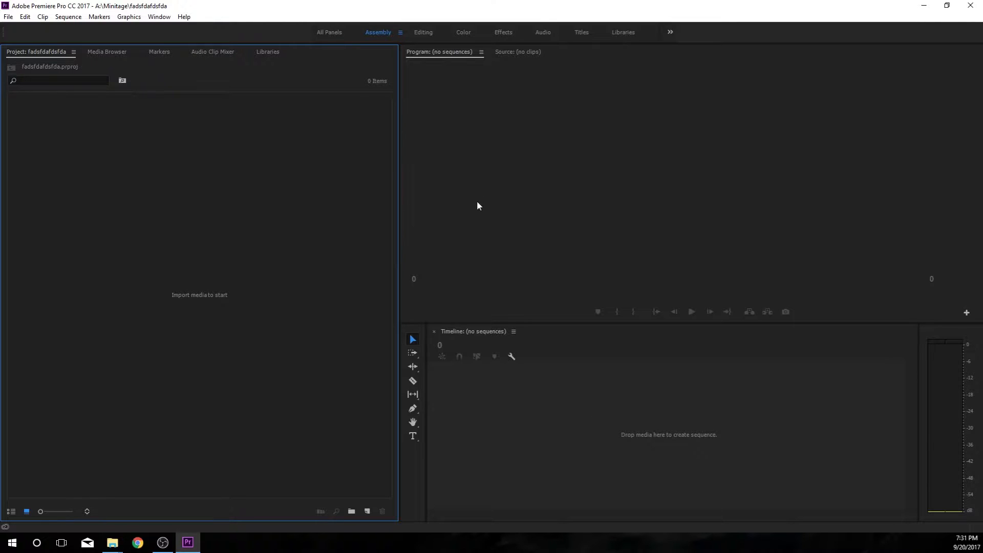
# - Switch to the Editing workspace and narrow the Effect Controls area so the Program monitor becomes wider
pyautogui.click(424, 33)
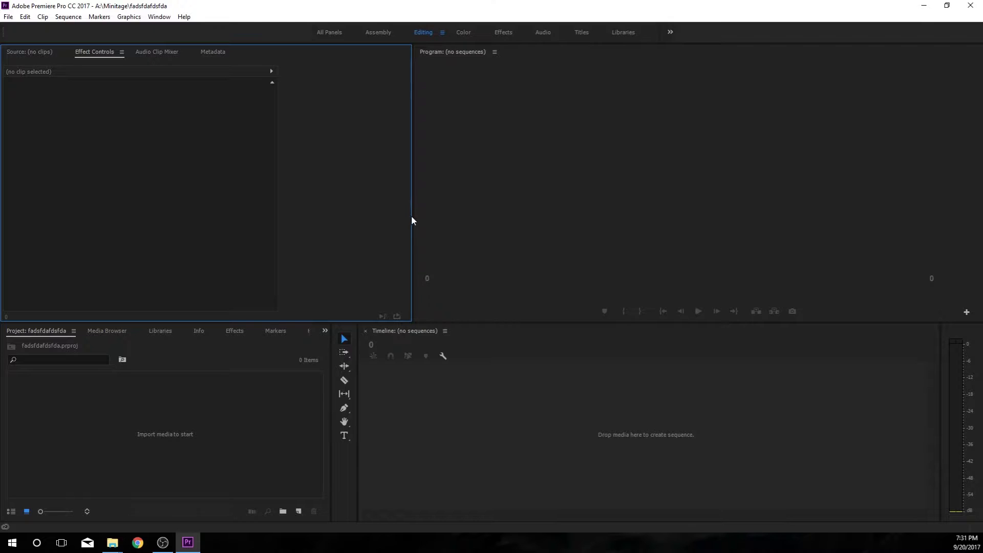
pyautogui.moveTo(413, 219); pyautogui.dragTo(359, 218)
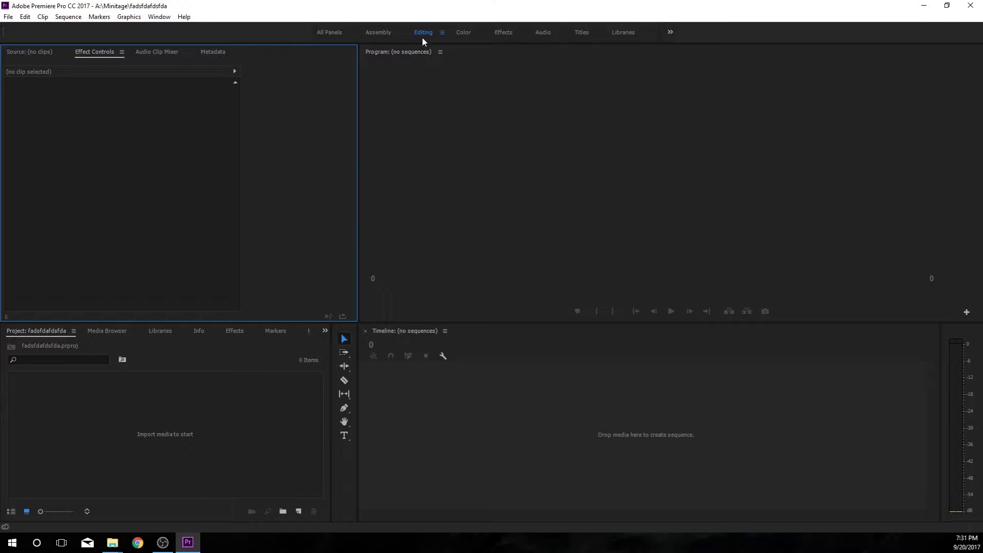
pyautogui.moveTo(42, 331)
pyautogui.mouseDown()
pyautogui.moveTo(57, 360)
pyautogui.moveTo(456, 381)
pyautogui.moveTo(469, 191)
pyautogui.moveTo(50, 346)
pyautogui.moveTo(31, 331)
pyautogui.mouseUp()
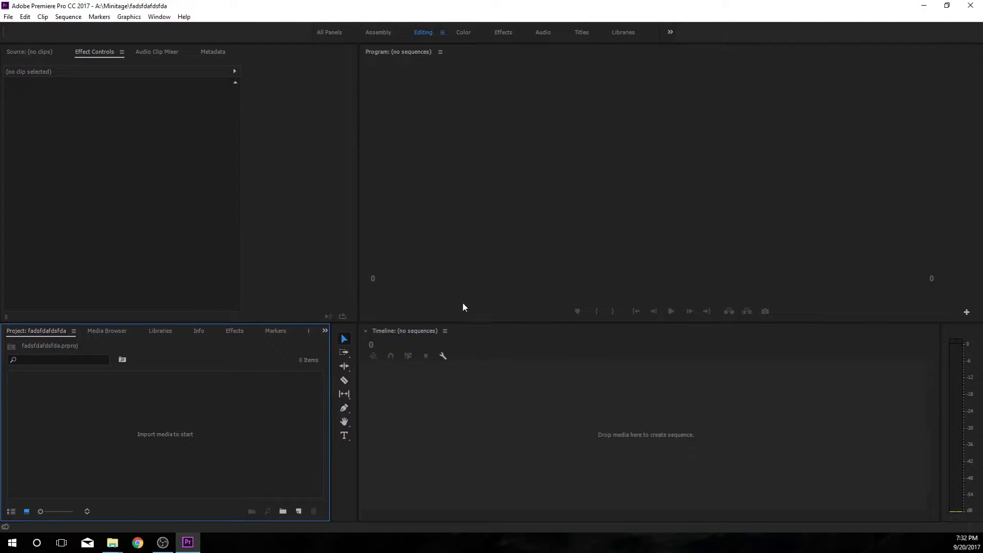
pyautogui.moveTo(359, 295); pyautogui.dragTo(358, 295)
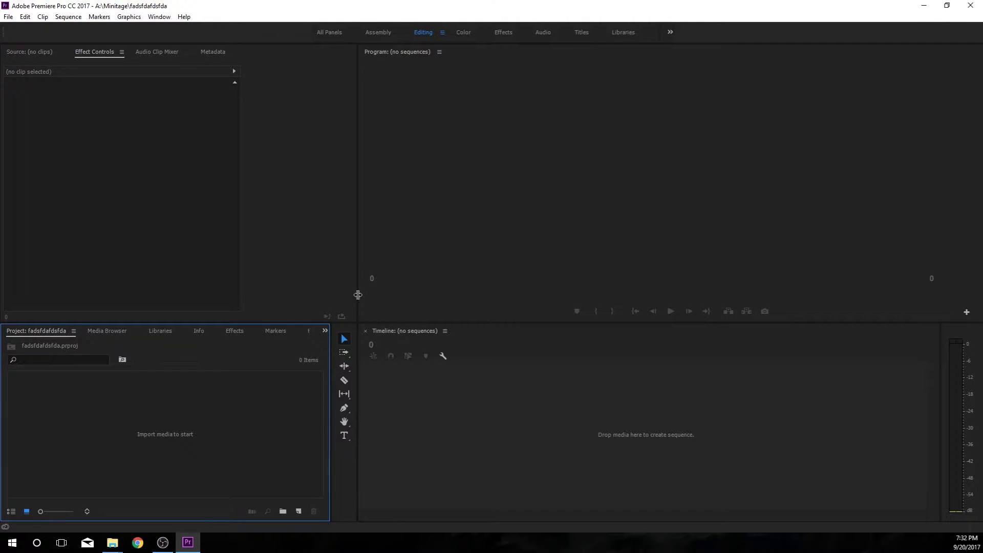
# - Compare the panel layouts of the Color, Effects and Editing workspaces, ending in the Effects workspace
pyautogui.click(467, 36)
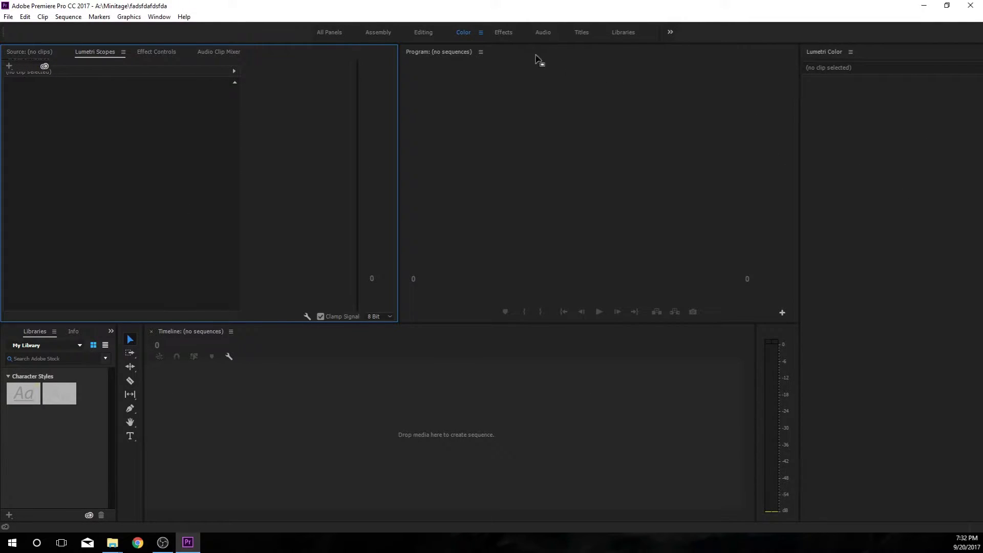
pyautogui.click(505, 32)
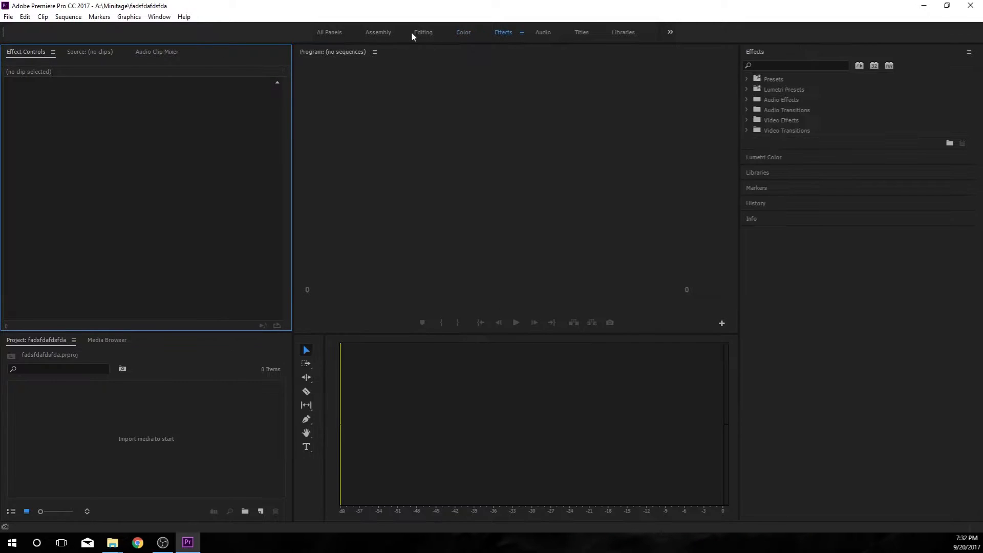
pyautogui.click(422, 34)
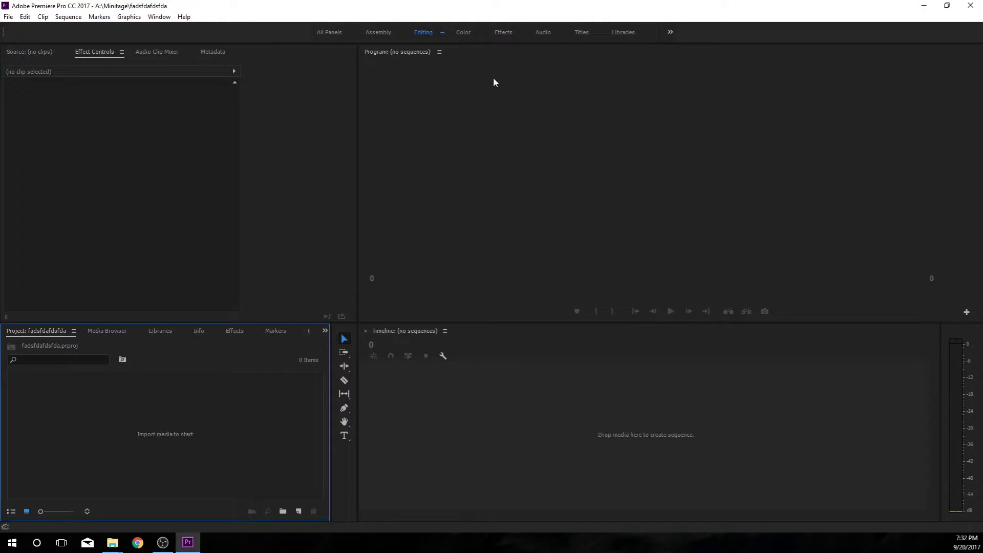
pyautogui.click(462, 32)
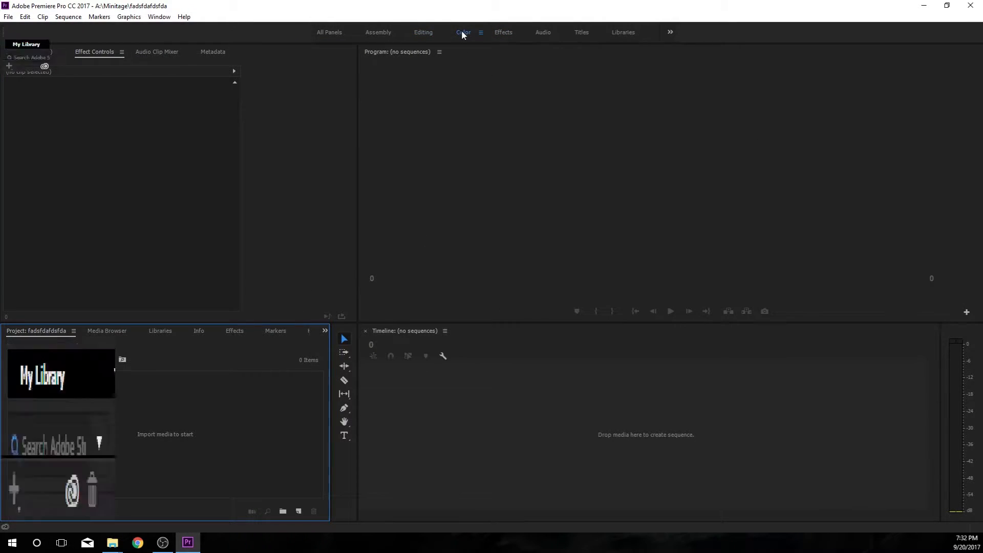
pyautogui.click(506, 33)
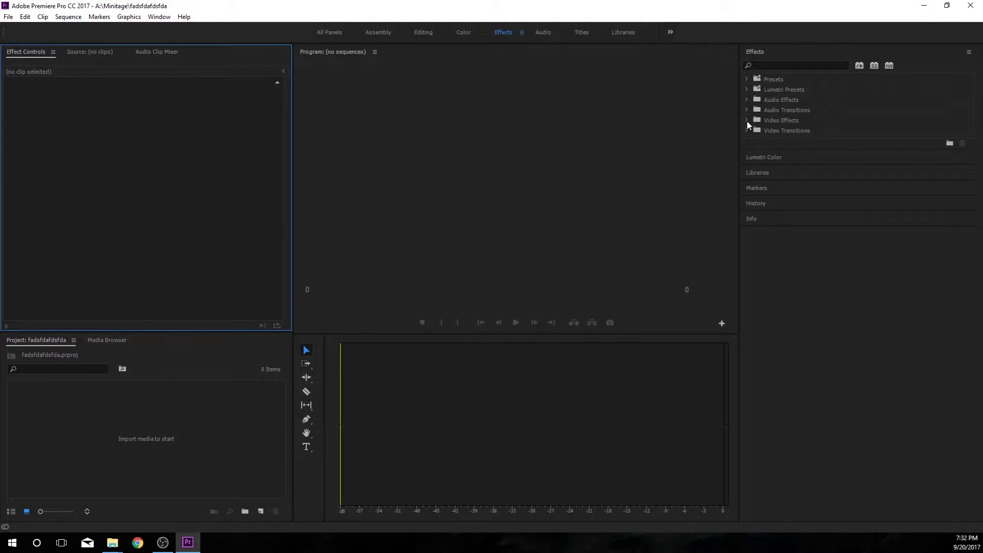
pyautogui.click(423, 34)
pyautogui.click(507, 32)
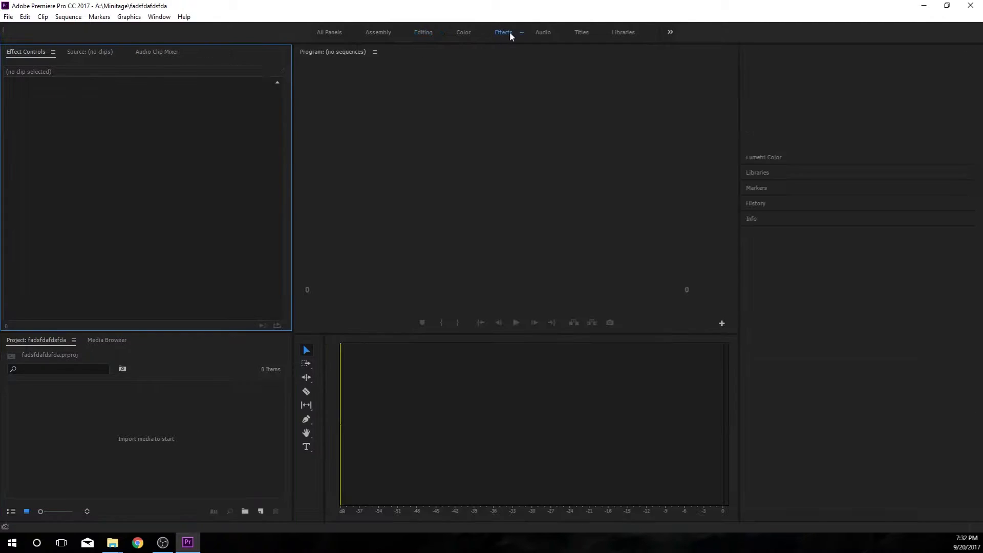
# - Look through the Video Effects and Lumetri Presets folders in the effects list and collapse them again
pyautogui.click(747, 121)
pyautogui.click(748, 120)
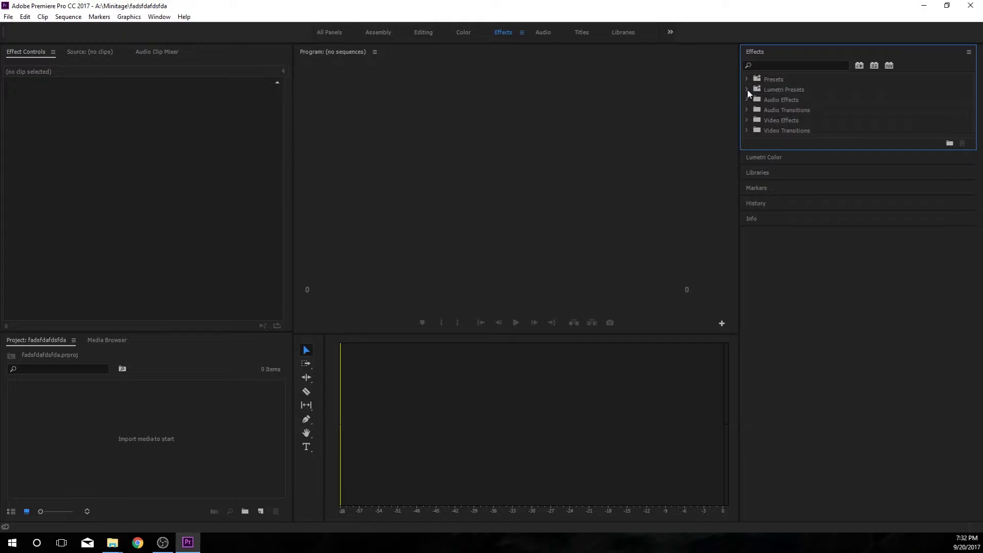
pyautogui.click(747, 89)
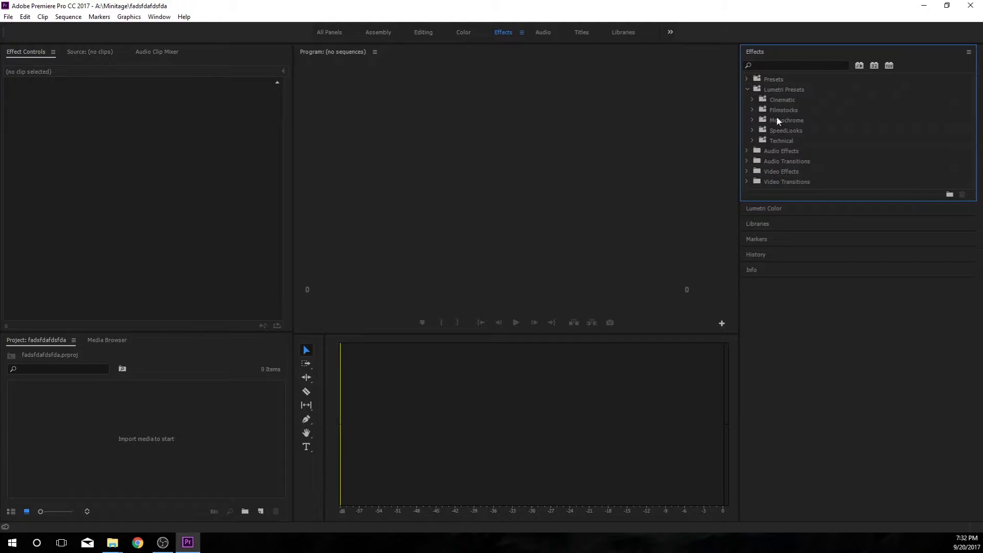
pyautogui.click(747, 89)
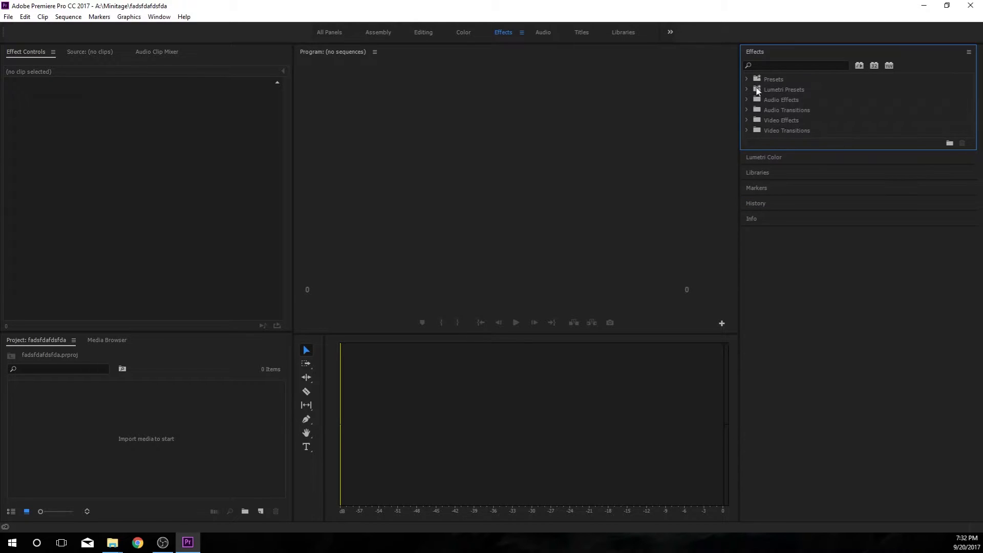
# - Examine the Audio workspace and the Titles workspace's Essential Graphics editing view, and return to the Editing workspace
pyautogui.click(543, 32)
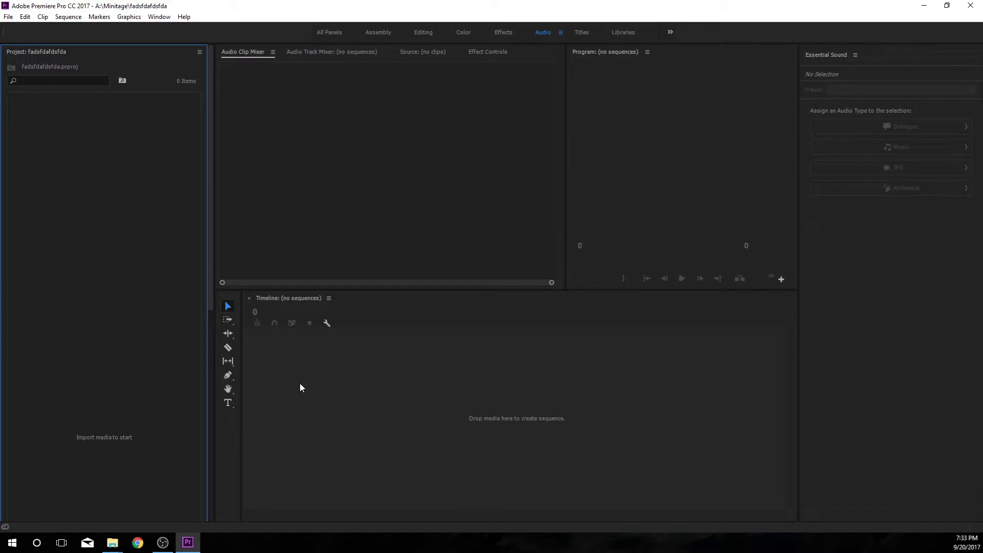
pyautogui.click(424, 32)
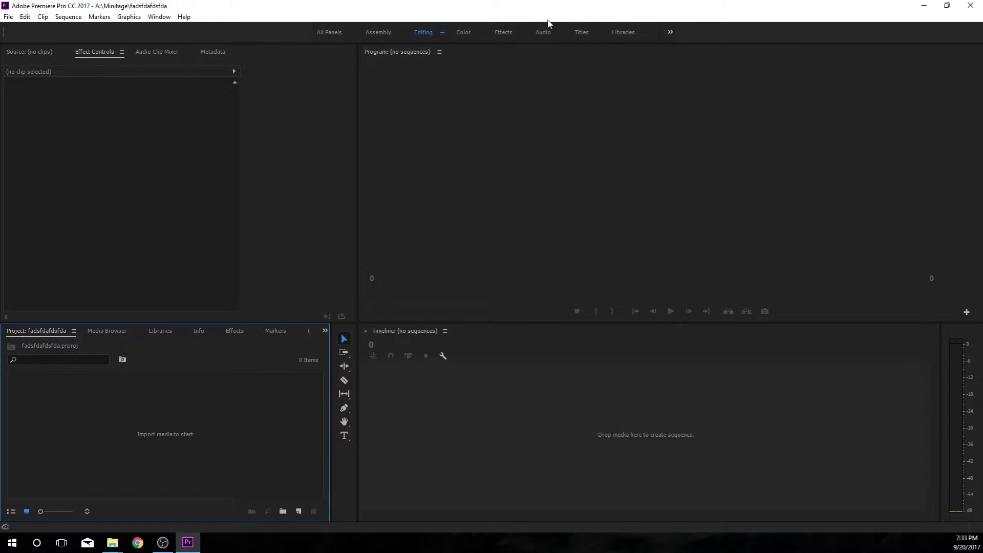
pyautogui.click(583, 34)
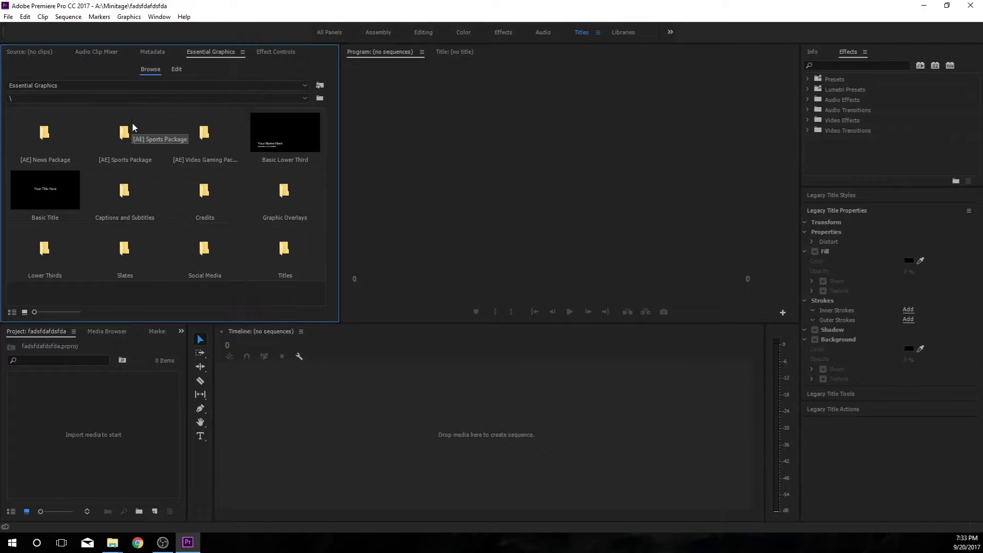
pyautogui.click(176, 70)
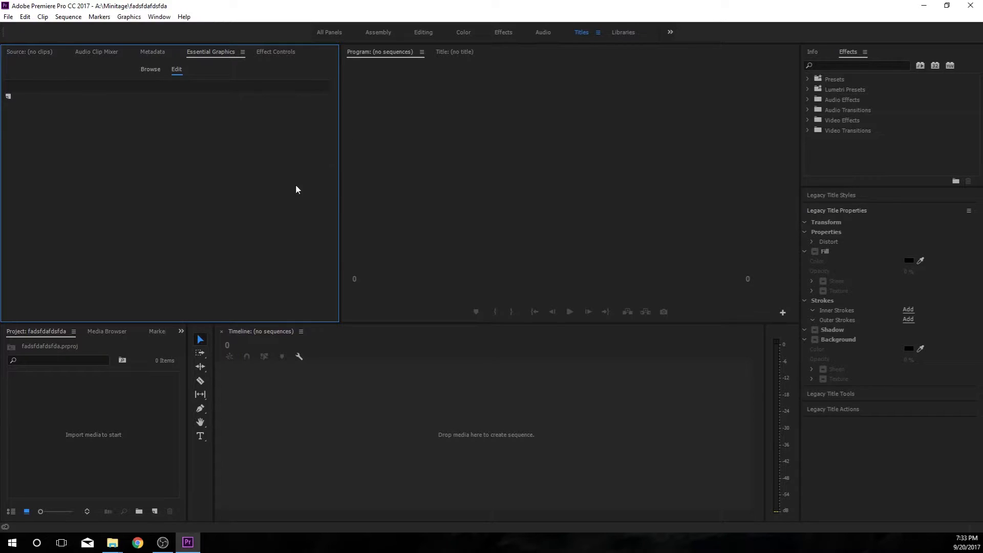
pyautogui.click(425, 32)
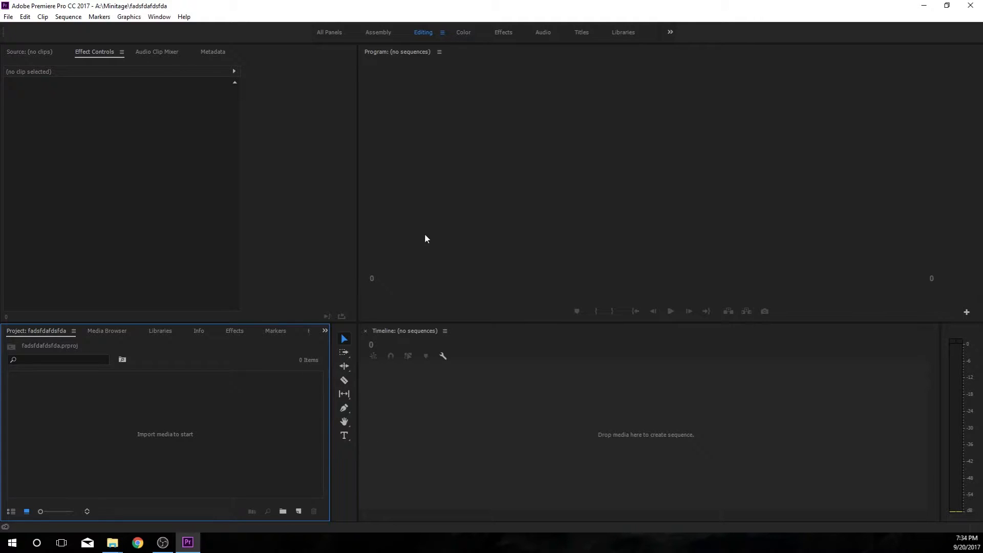
# - Import the video Bootleg 5man.mp4 from File Explorer into the project and leave it deselected
pyautogui.hotkey('alt', 'Tab')
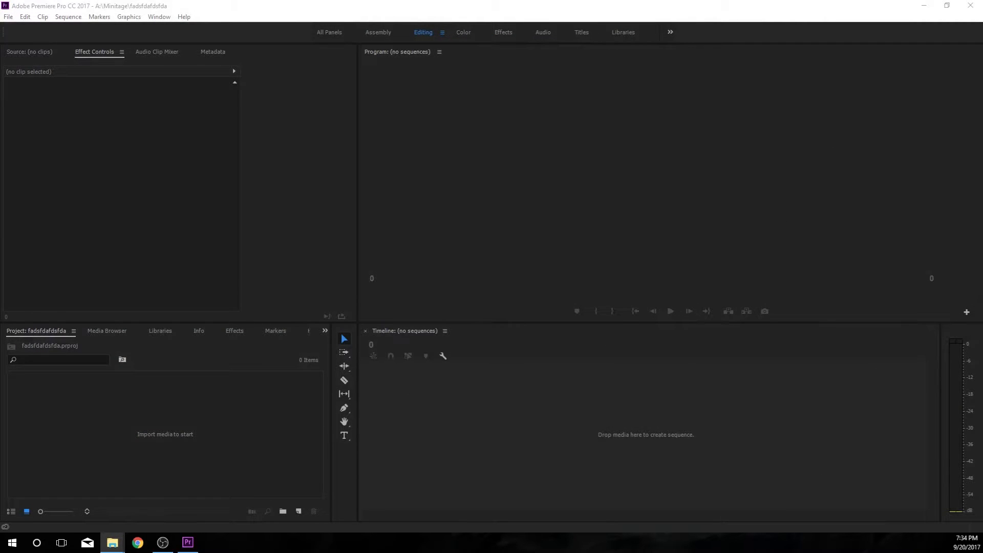
pyautogui.moveTo(167, 416); pyautogui.dragTo(167, 419)
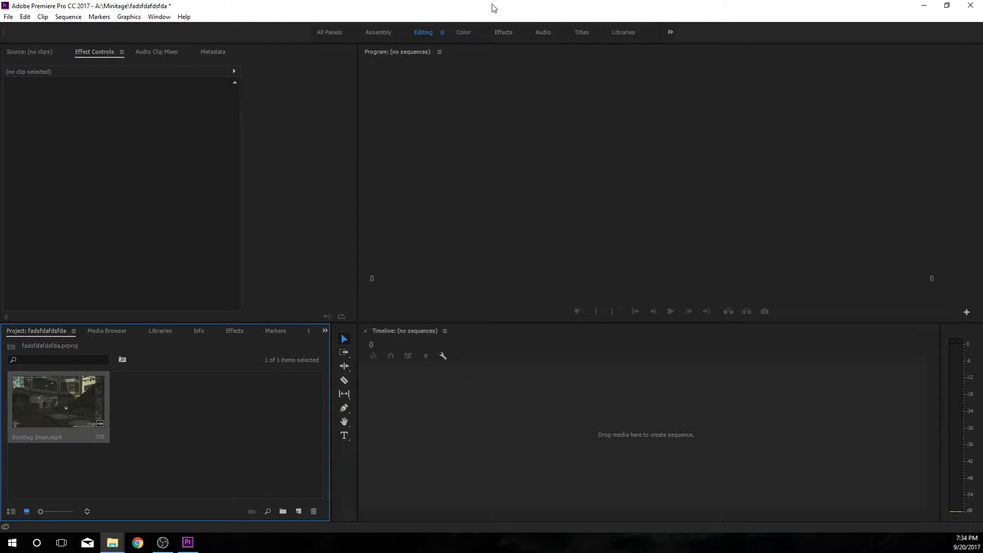
pyautogui.click(494, 5)
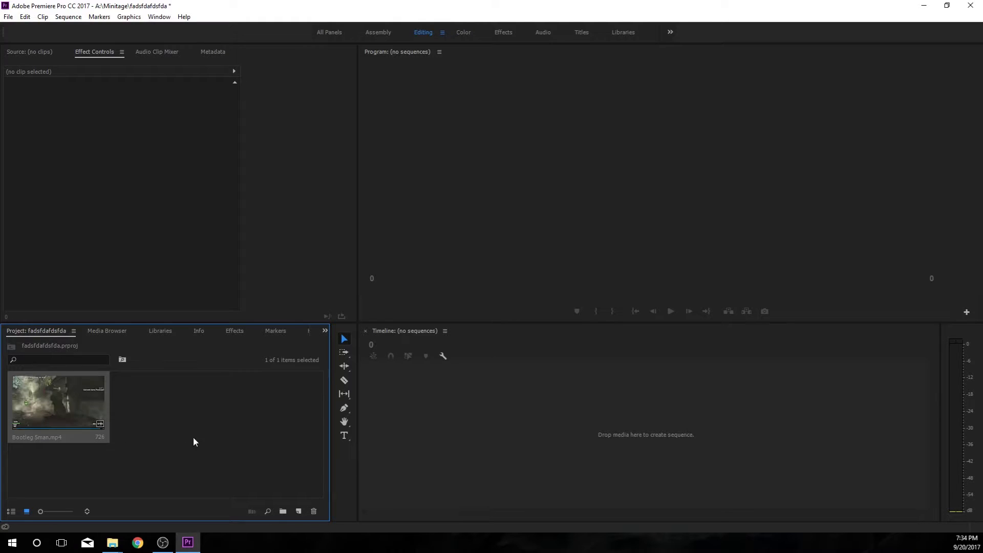
pyautogui.click(207, 414)
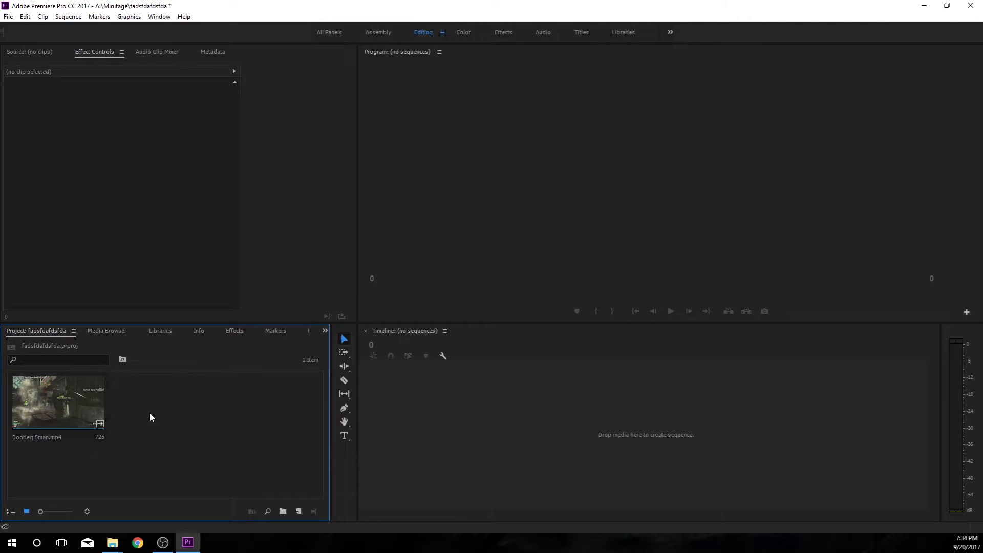
# - Check where the imported clip sits in the Effects workspace and return to the Editing workspace
pyautogui.click(496, 31)
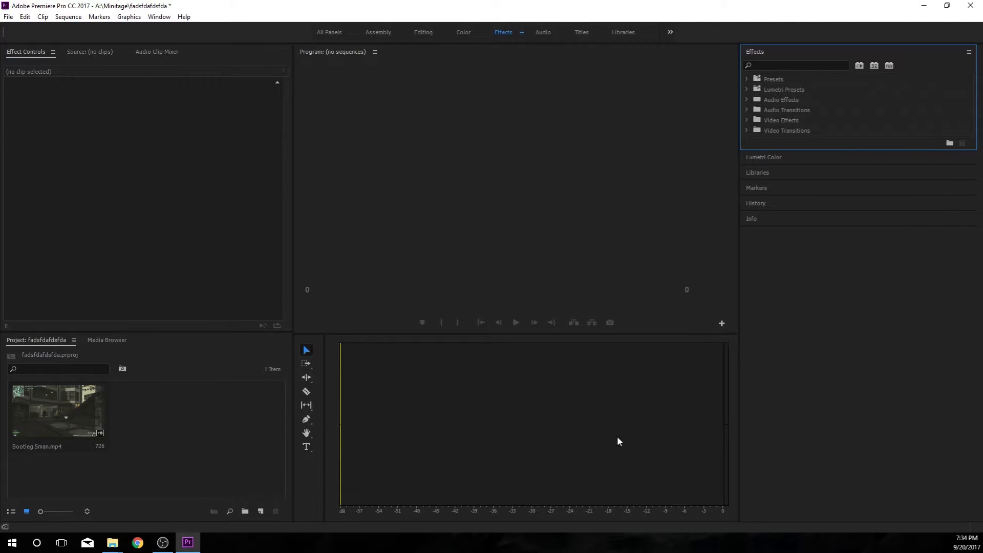
pyautogui.moveTo(55, 338)
pyautogui.mouseDown()
pyautogui.moveTo(182, 337)
pyautogui.moveTo(562, 232)
pyautogui.moveTo(514, 252)
pyautogui.moveTo(22, 345)
pyautogui.moveTo(41, 340)
pyautogui.mouseUp()
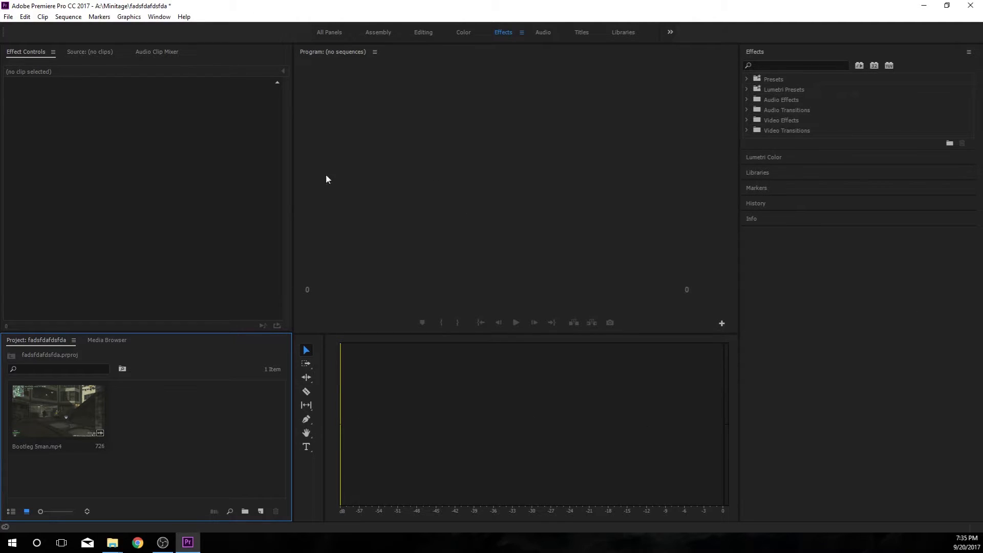
pyautogui.click(424, 33)
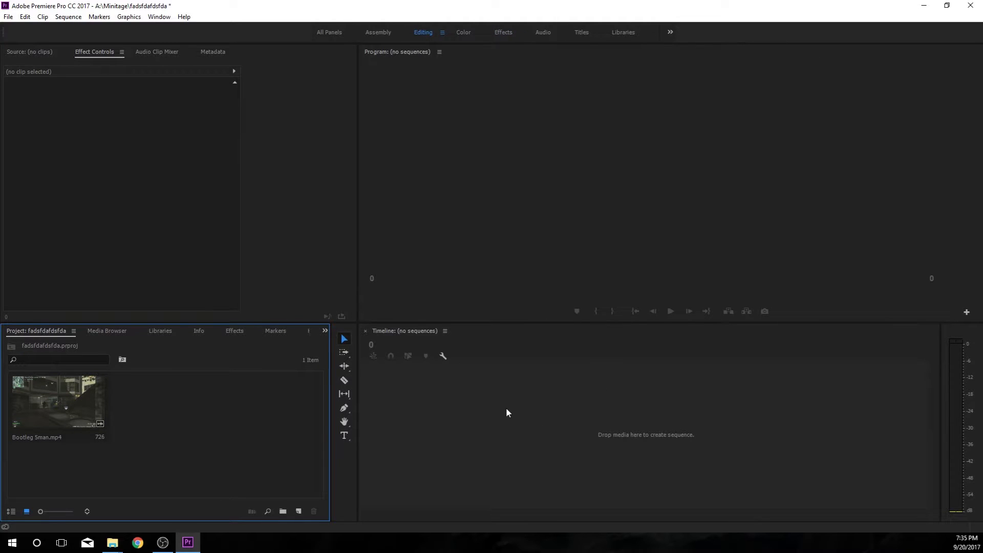
# - Create a sequence from Bootleg 5man.mp4 on the empty timeline, with the playhead at frame 0 and the clip selected
pyautogui.moveTo(85, 411); pyautogui.dragTo(526, 418)
pyautogui.moveTo(510, 354); pyautogui.dragTo(328, 373)
pyautogui.click(566, 431)
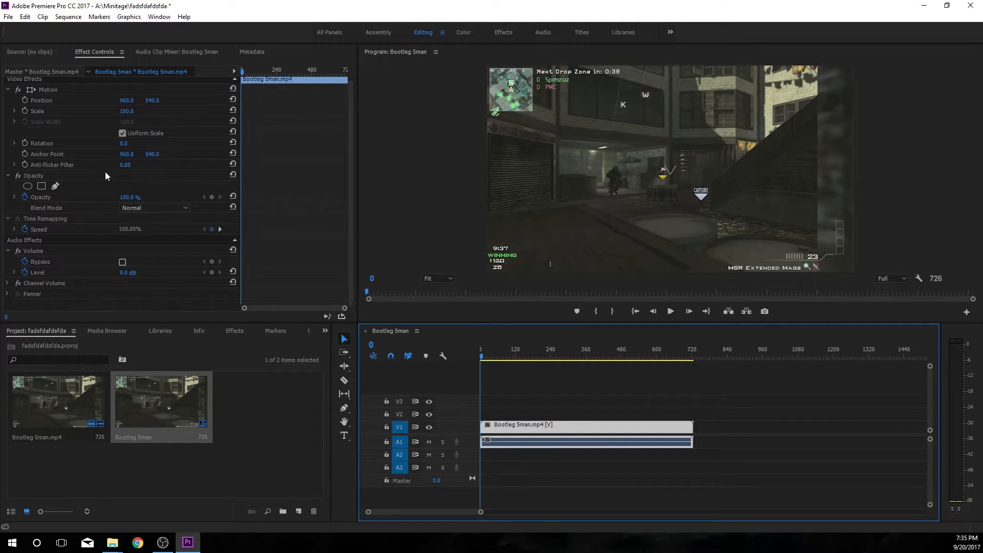
# - Check how the clip's effect controls appear in the Effects workspace, and return to the Editing workspace
pyautogui.click(505, 33)
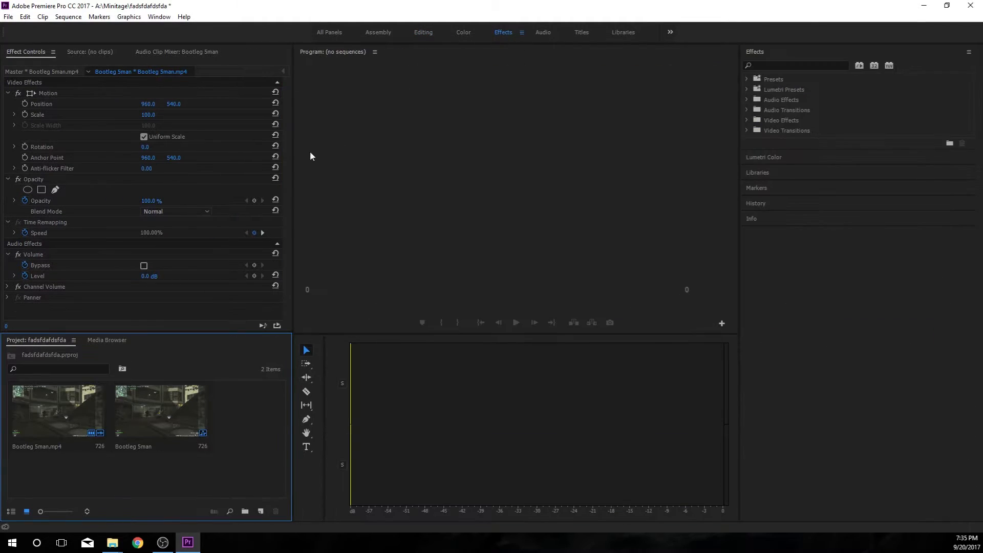
pyautogui.click(430, 33)
pyautogui.moveTo(244, 72); pyautogui.dragTo(203, 77)
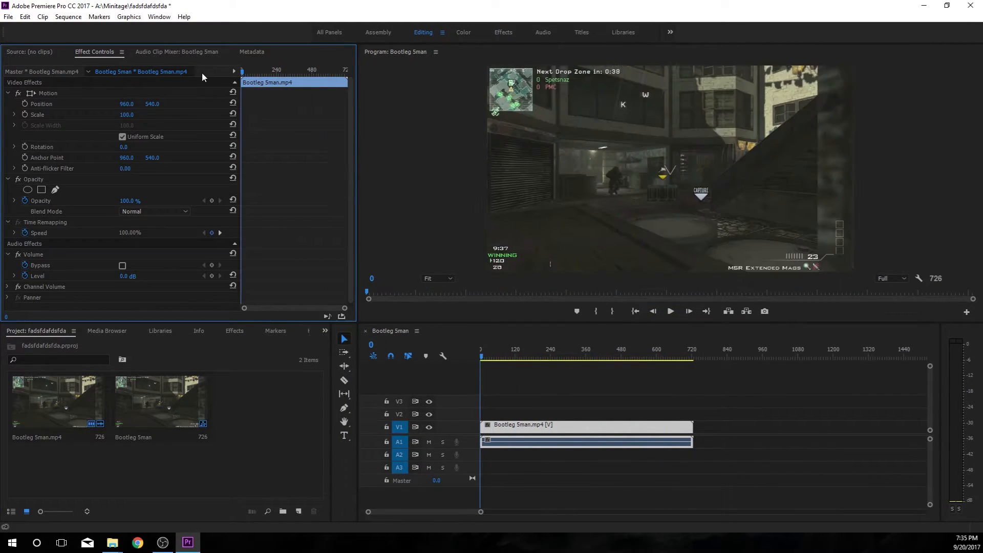
# - Rearrange the Effects workspace by revealing a taller timeline, keeping the project area tall, and shrinking the audio meters to a thin strip
pyautogui.click(503, 32)
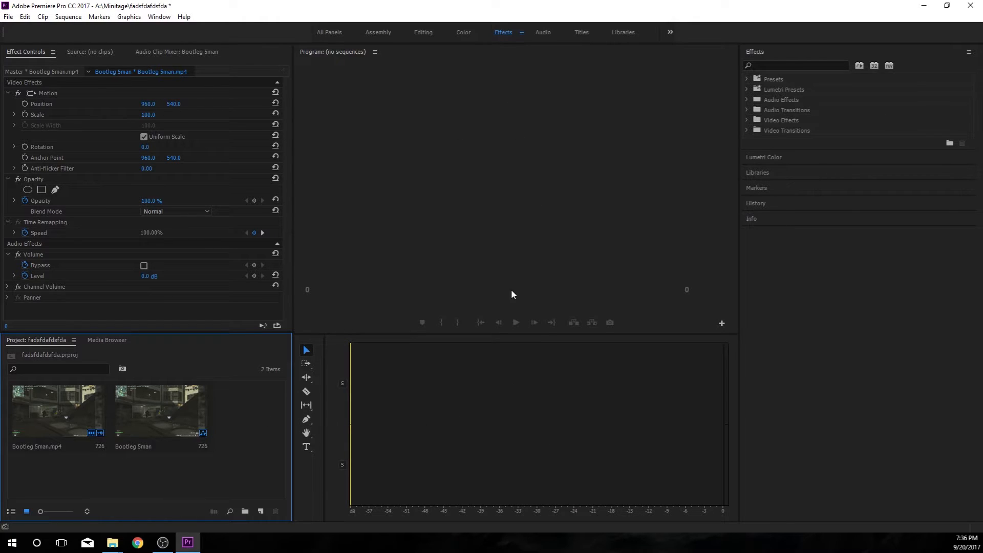
pyautogui.click(149, 20)
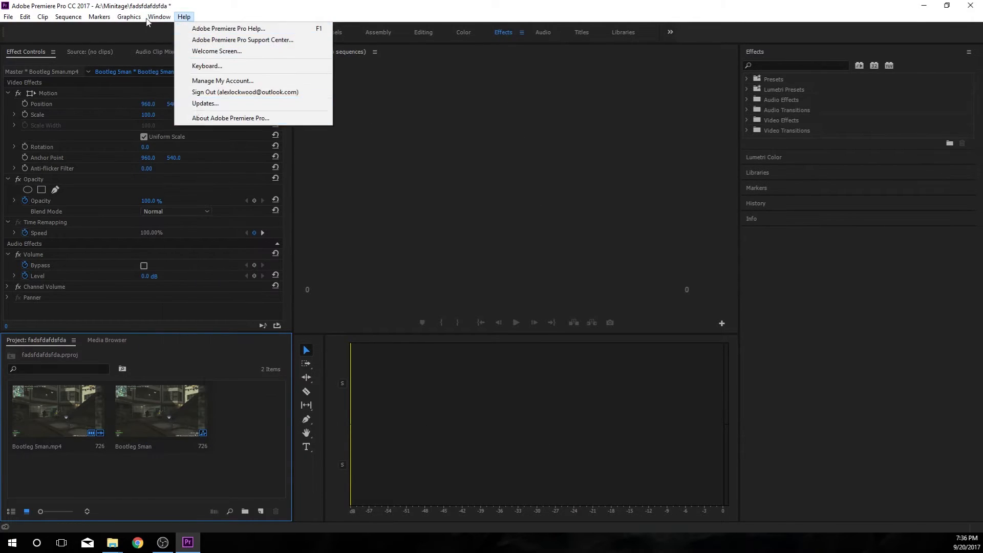
pyautogui.click(217, 419)
pyautogui.moveTo(303, 346); pyautogui.dragTo(365, 349)
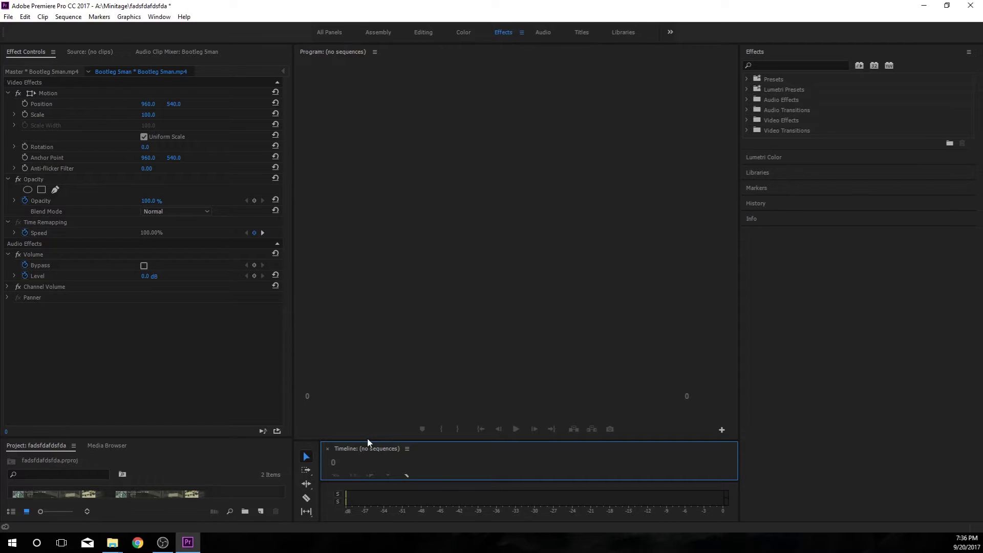
pyautogui.moveTo(366, 441); pyautogui.dragTo(367, 328)
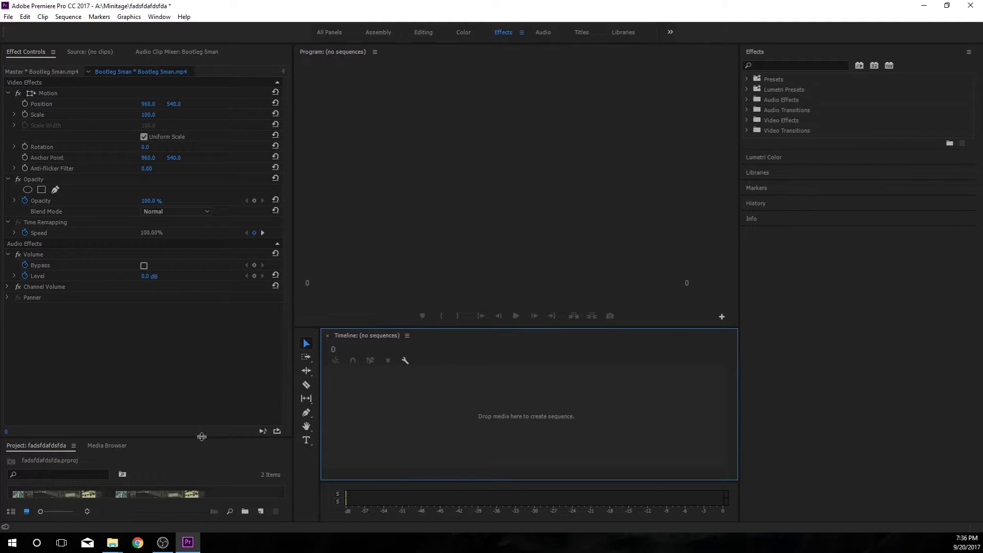
pyautogui.moveTo(201, 436); pyautogui.dragTo(197, 326)
pyautogui.click(334, 321)
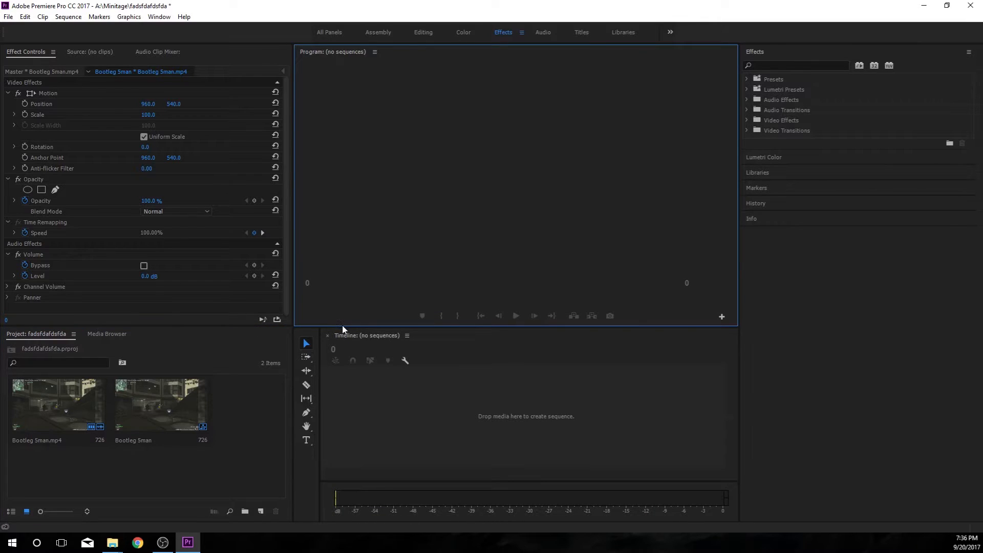
pyautogui.moveTo(368, 480); pyautogui.dragTo(367, 537)
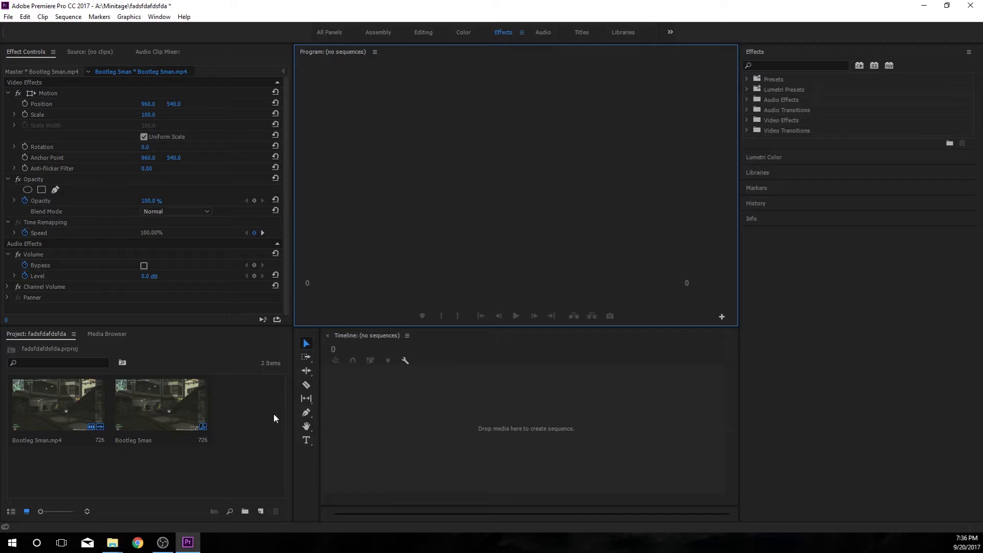
pyautogui.click(429, 408)
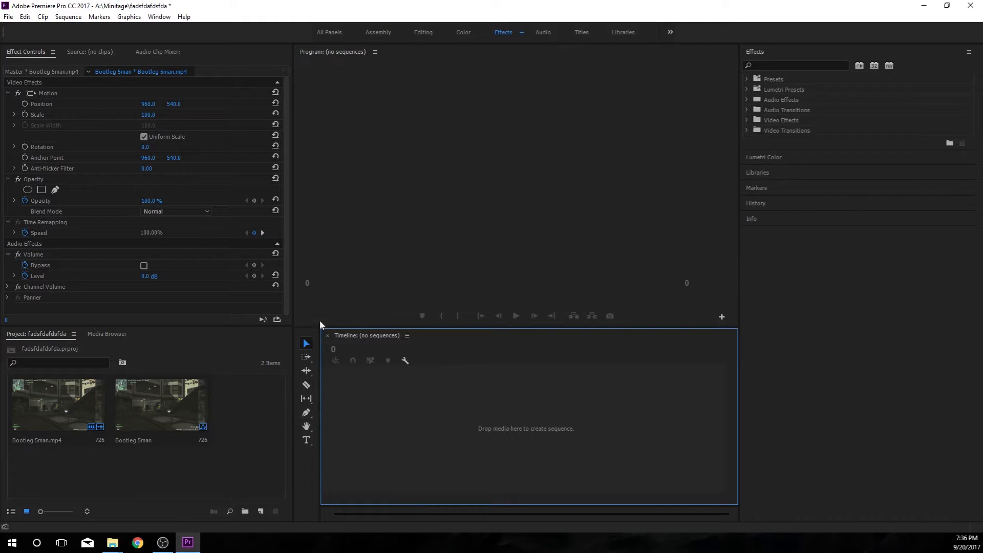
# - Compare the Editing and Effects workspaces with the sequence loaded, finishing in the Effects workspace
pyautogui.click(422, 33)
pyautogui.click(506, 32)
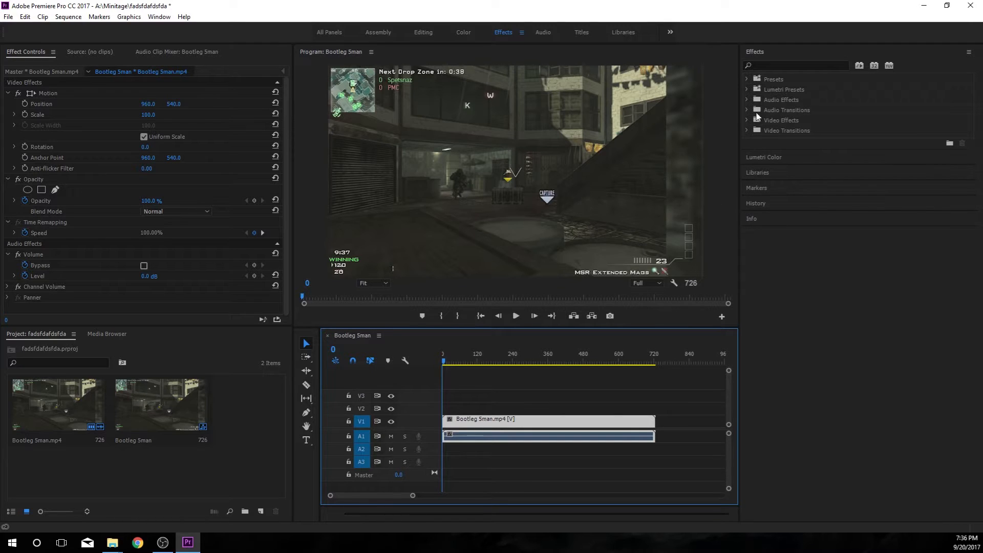
pyautogui.click(423, 33)
pyautogui.click(503, 32)
pyautogui.click(426, 32)
pyautogui.click(504, 32)
# - Apply the Gaussian Blur video effect from Blur & Sharpen to the gameplay clip on V1
pyautogui.click(748, 121)
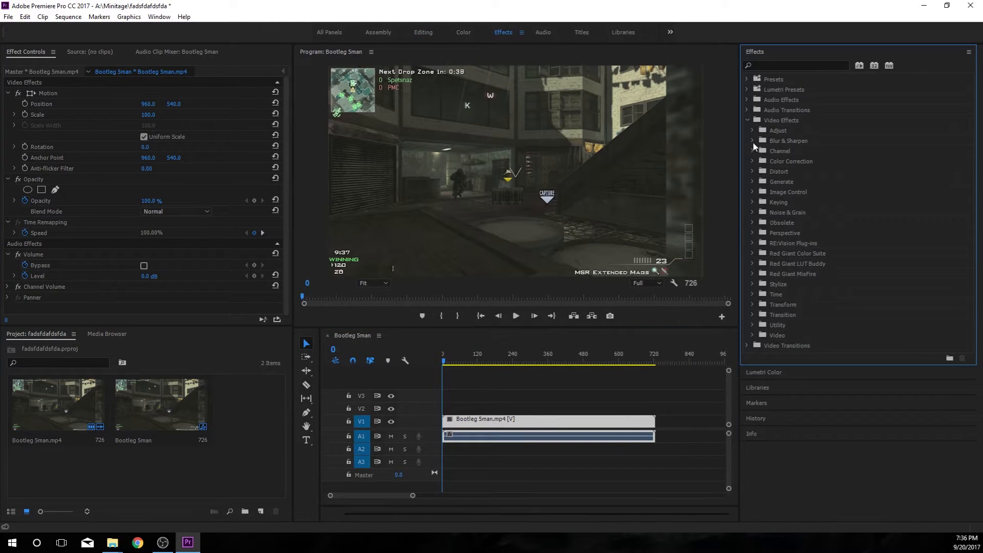
pyautogui.click(752, 141)
pyautogui.moveTo(791, 190); pyautogui.dragTo(519, 429)
pyautogui.click(266, 454)
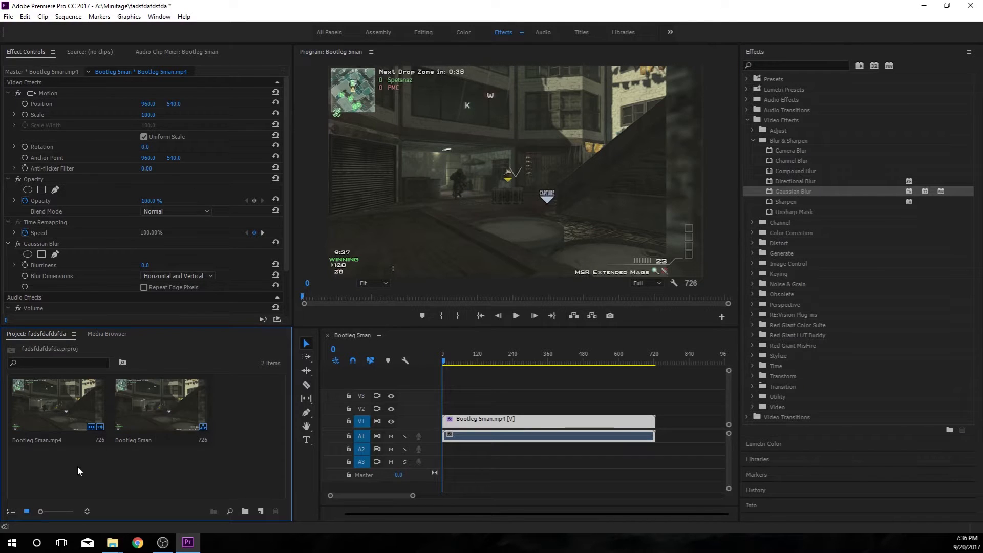
# - Create an adjustment layer of 1920 x 1080 at 59.94 fps with square pixels in the project
pyautogui.click(259, 510)
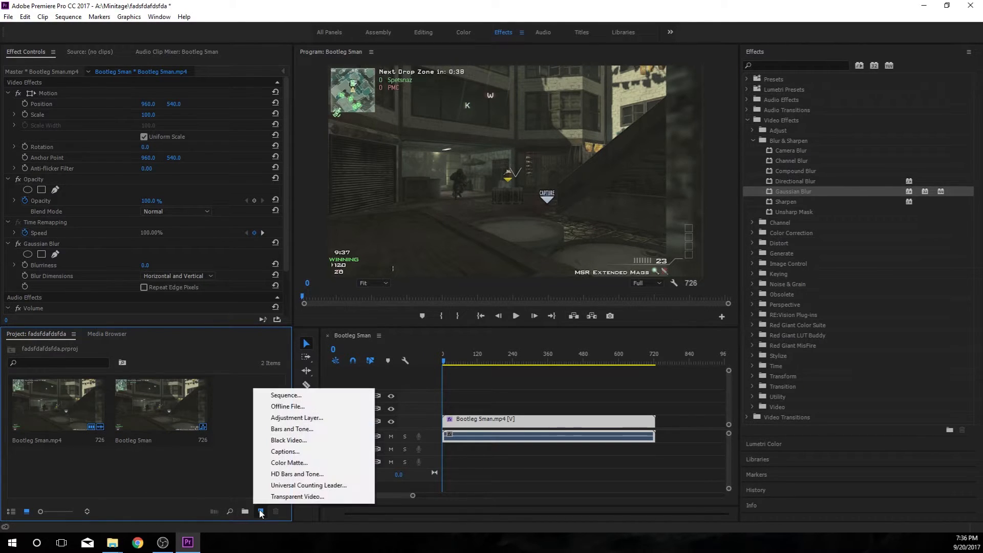
pyautogui.click(266, 481)
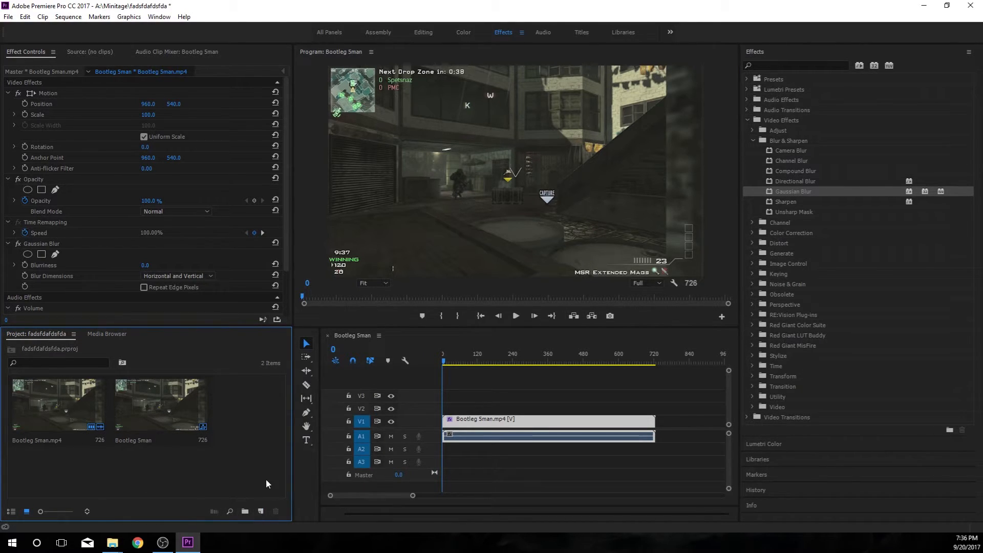
pyautogui.click(261, 512)
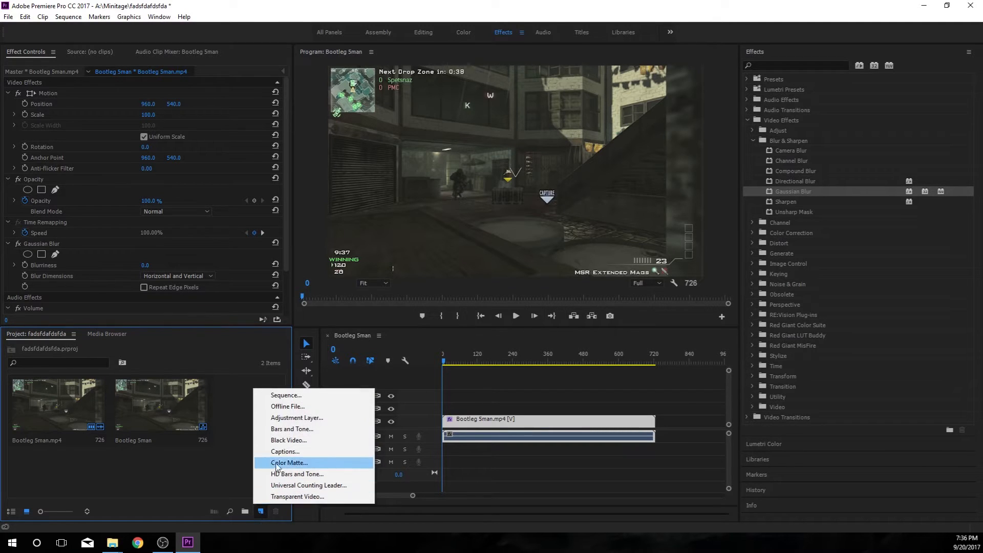
pyautogui.click(286, 418)
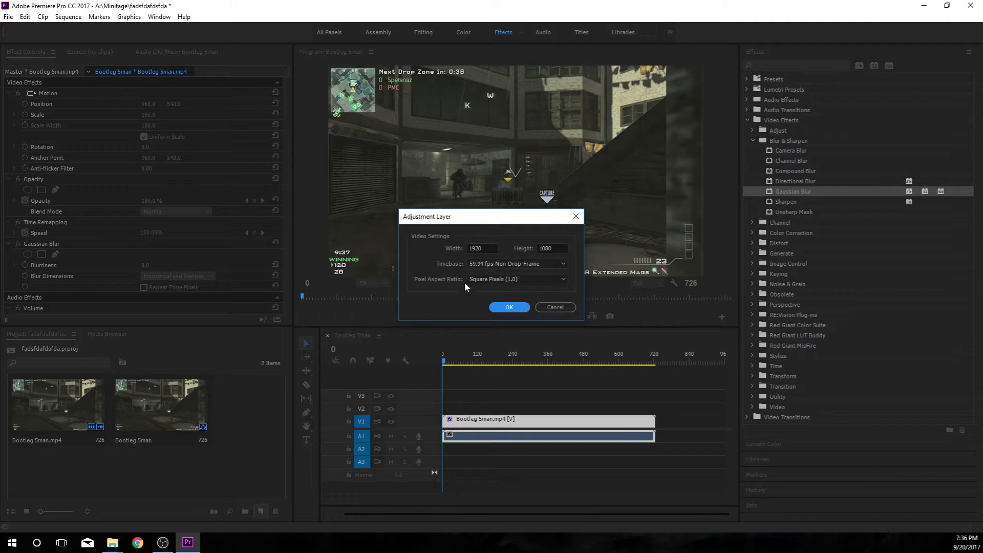
pyautogui.click(508, 308)
# - Place the adjustment layer on V2 at the sequence start and extend it to the end of the gameplay clip
pyautogui.moveTo(248, 424); pyautogui.dragTo(435, 410)
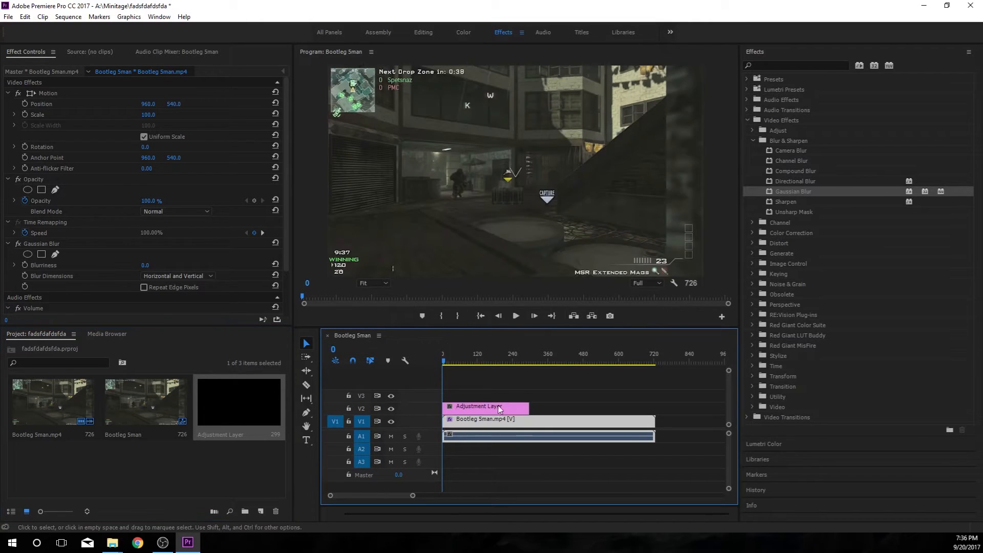
pyautogui.moveTo(529, 407); pyautogui.dragTo(655, 406)
# - Try a Gaussian Blur blurriness of 142 on the gameplay clip at frame 385, and delete the effect from the clip
pyautogui.click(556, 361)
pyautogui.moveTo(143, 267); pyautogui.dragTo(354, 205)
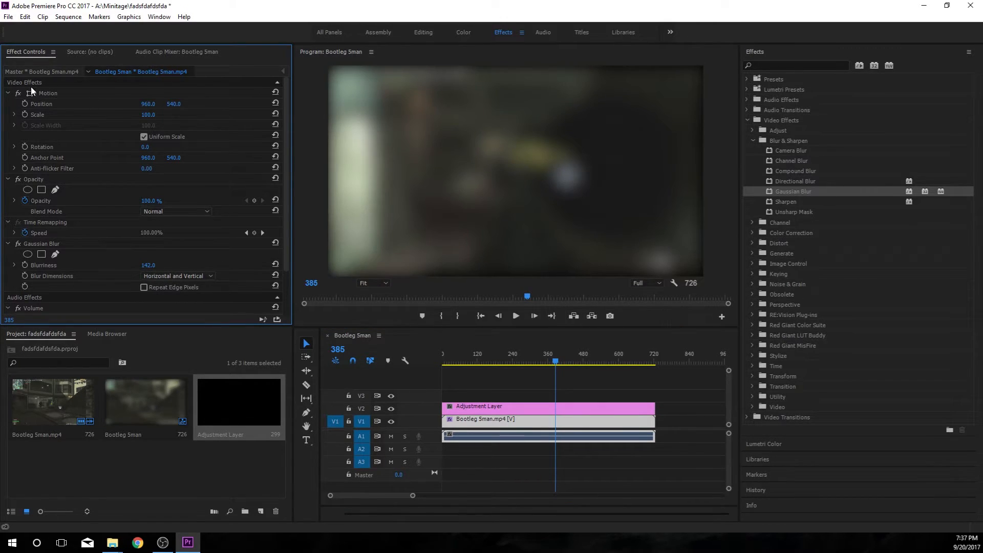
pyautogui.click(42, 244)
pyautogui.press('Delete')
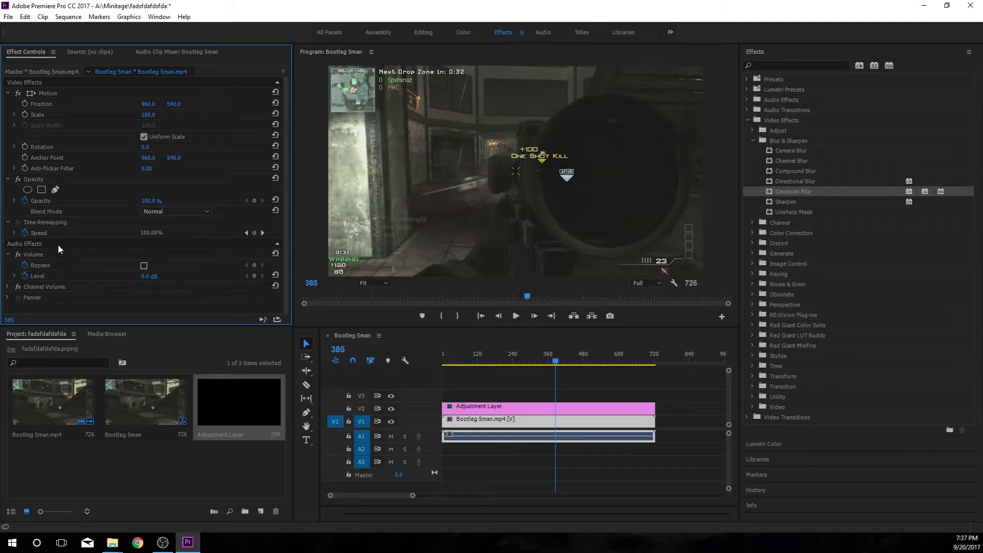
# - Apply Gaussian Blur to the adjustment layer with a blurriness of 34 and check the footage at frame 341
pyautogui.moveTo(810, 191); pyautogui.dragTo(595, 409)
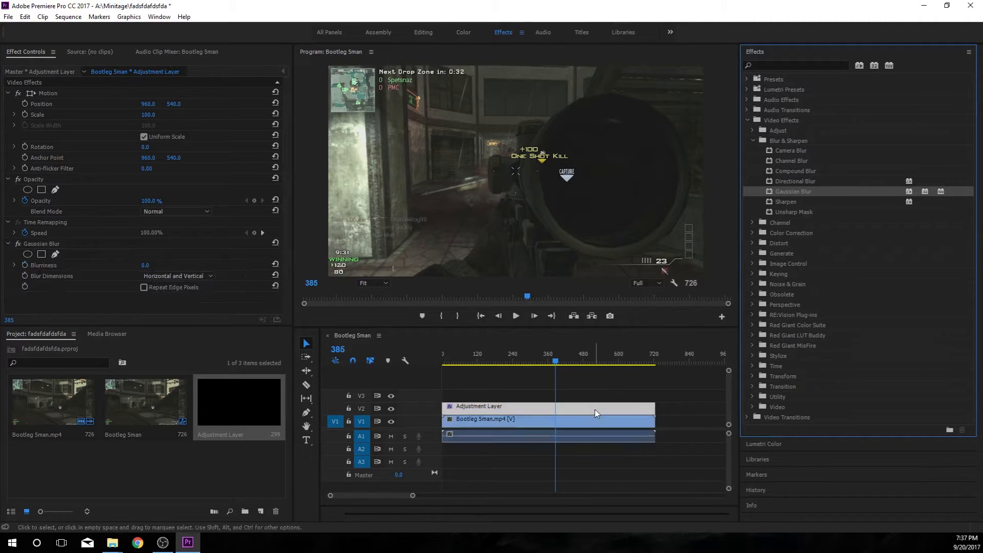
pyautogui.click(461, 406)
pyautogui.moveTo(144, 266); pyautogui.dragTo(10, 315)
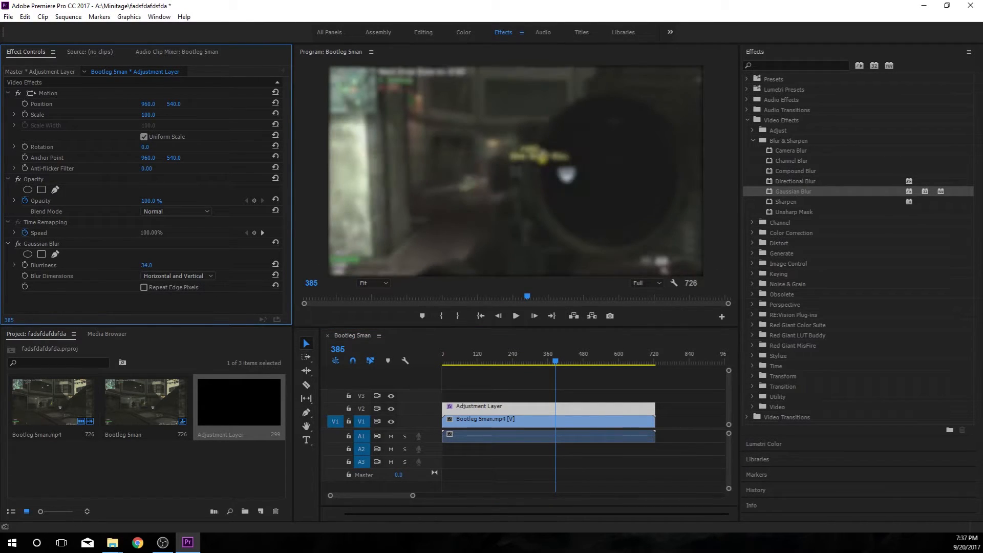
pyautogui.click(515, 422)
pyautogui.click(523, 405)
pyautogui.moveTo(545, 354); pyautogui.dragTo(543, 361)
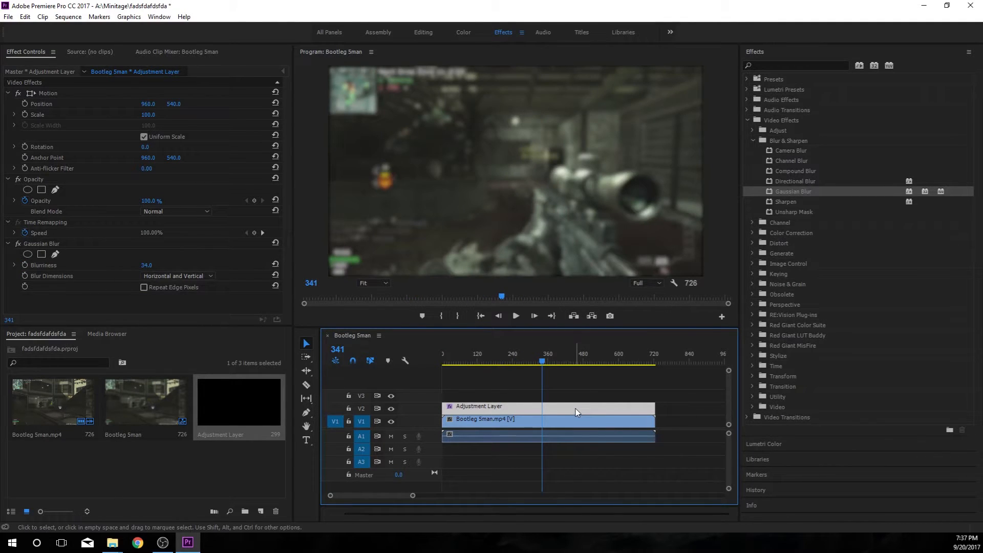
# - Delete the adjustment layer from the timeline and from the project
pyautogui.press('Delete')
pyautogui.click(195, 404)
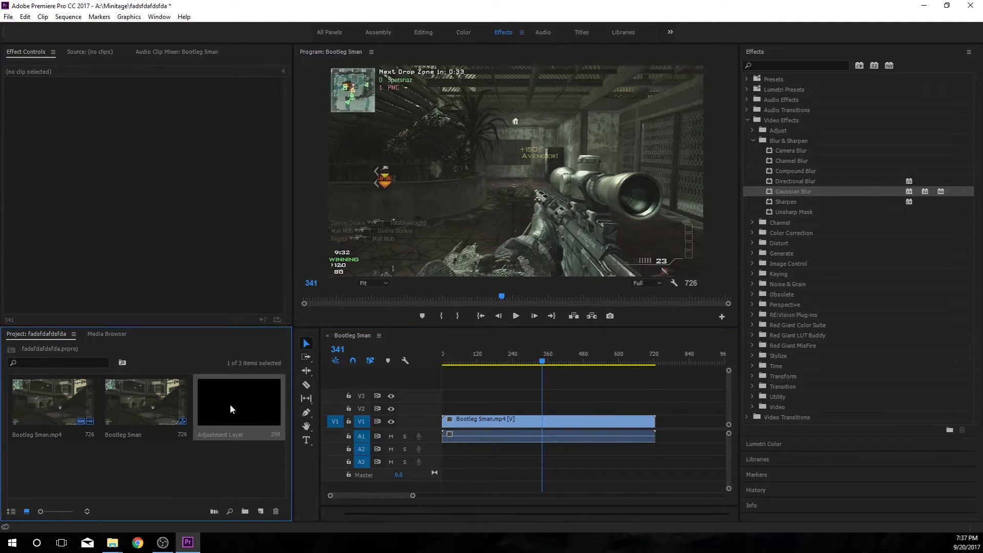
pyautogui.press('Delete')
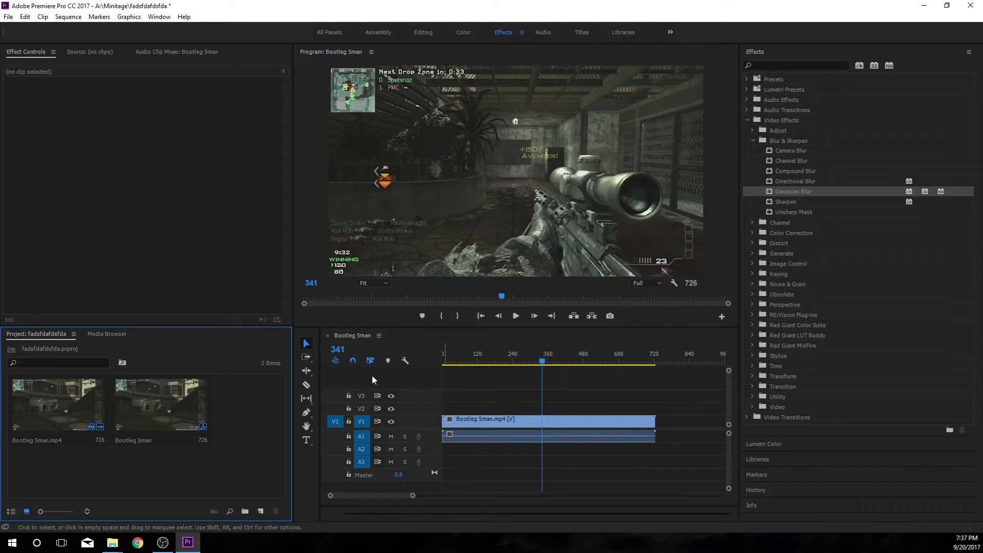
# - Select the gameplay clip on V1 and, in the Editing workspace, place the playhead at frame 240
pyautogui.click(521, 419)
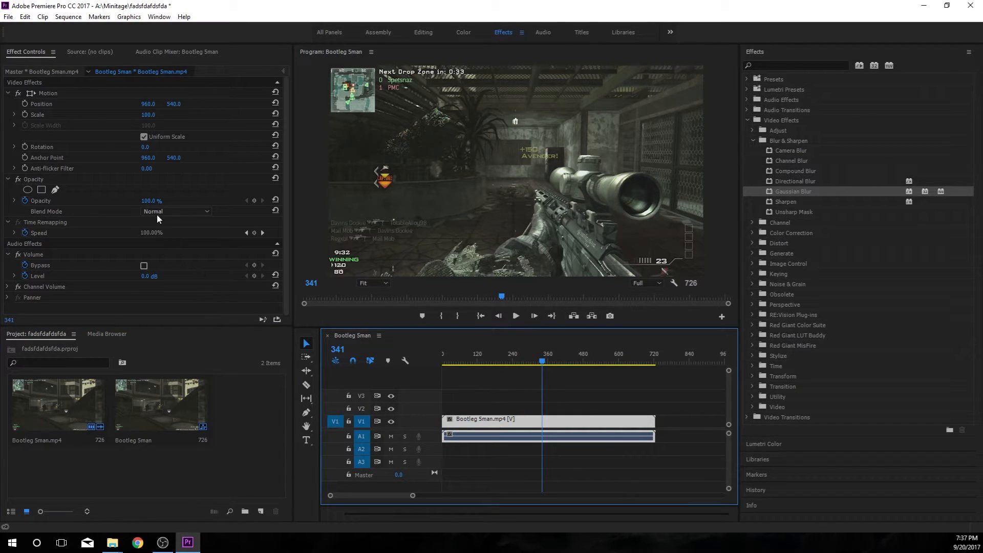
pyautogui.click(423, 32)
pyautogui.moveTo(566, 349)
pyautogui.mouseDown()
pyautogui.moveTo(525, 348)
pyautogui.moveTo(603, 342)
pyautogui.moveTo(550, 348)
pyautogui.mouseUp()
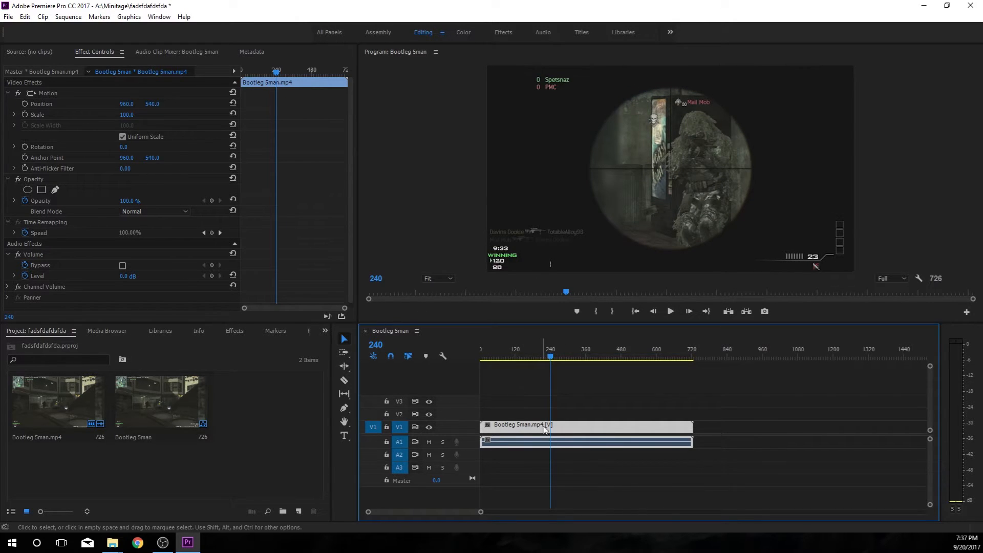
pyautogui.rightClick(571, 428)
pyautogui.click(94, 9)
# - Keyframe the clip's opacity at 100% and set its position to 1020, 491, scale to 95 and rotation to 1x247°
pyautogui.moveTo(125, 203); pyautogui.dragTo(203, 203)
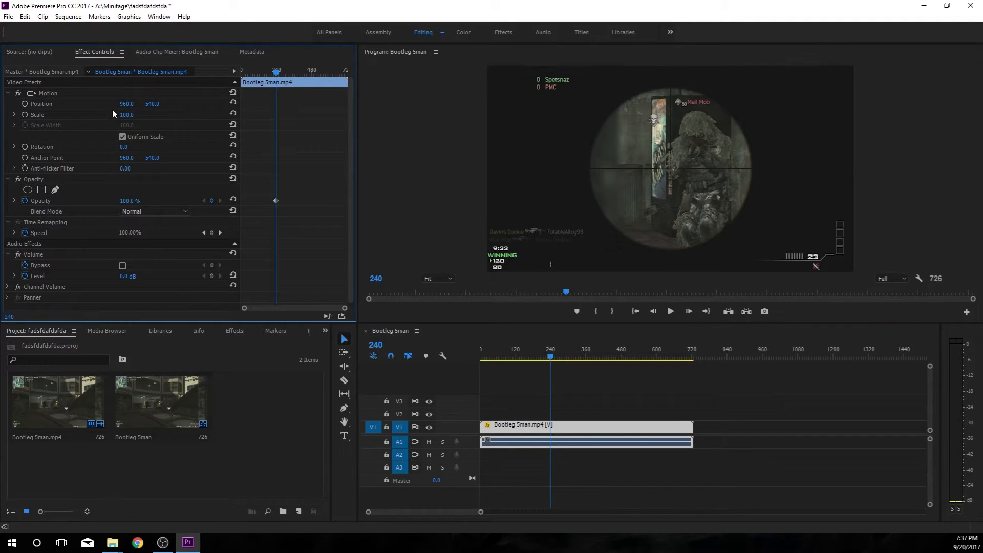
pyautogui.moveTo(126, 105); pyautogui.dragTo(126, 127)
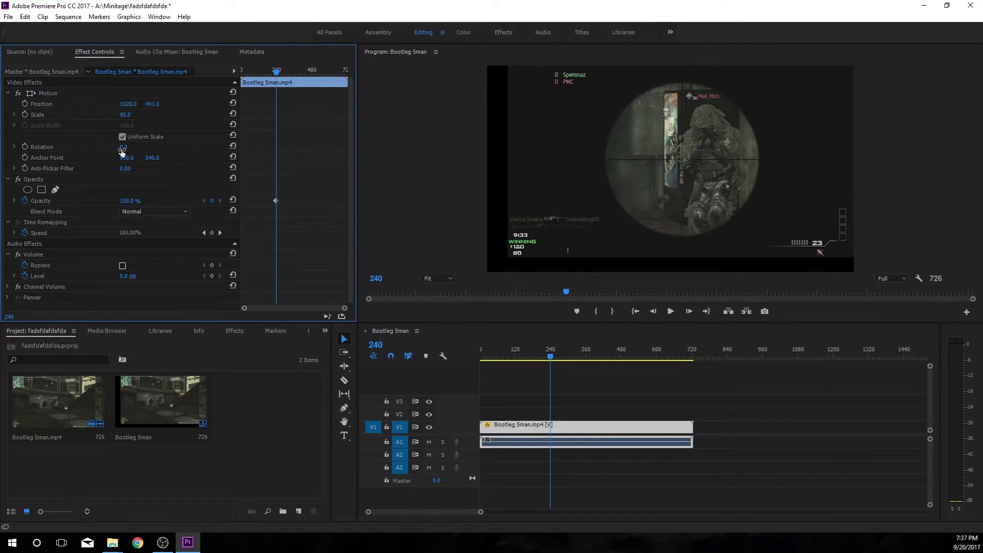
pyautogui.moveTo(122, 152); pyautogui.dragTo(215, 151)
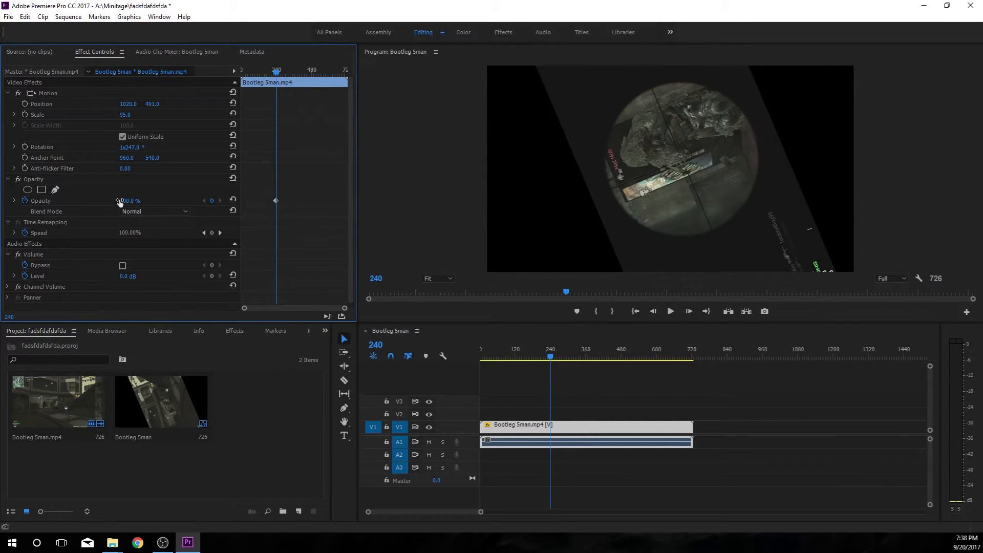
# - Set the clip's opacity to 0% and turn off its opacity animation, deleting the existing keyframes
pyautogui.moveTo(125, 200); pyautogui.dragTo(128, 202)
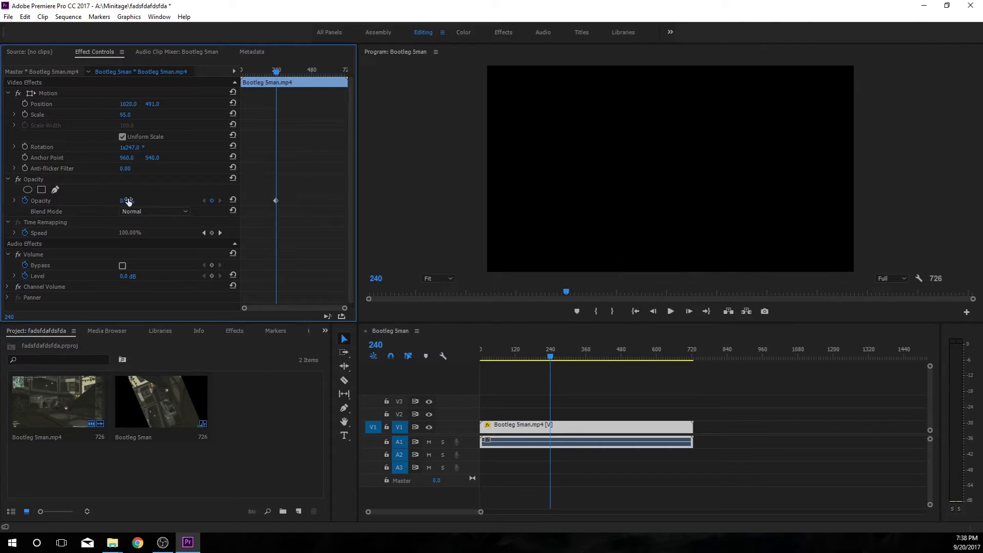
pyautogui.click(25, 201)
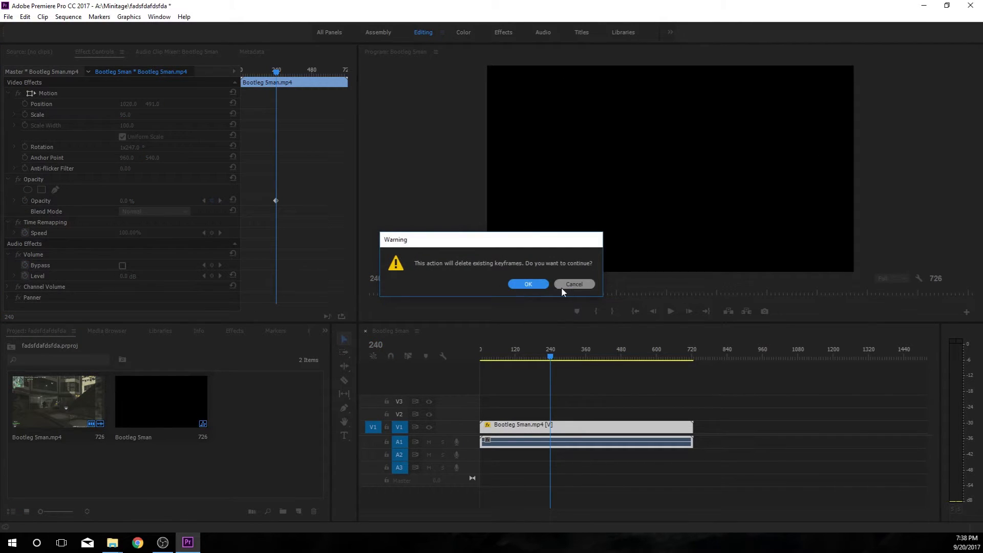
pyautogui.click(536, 284)
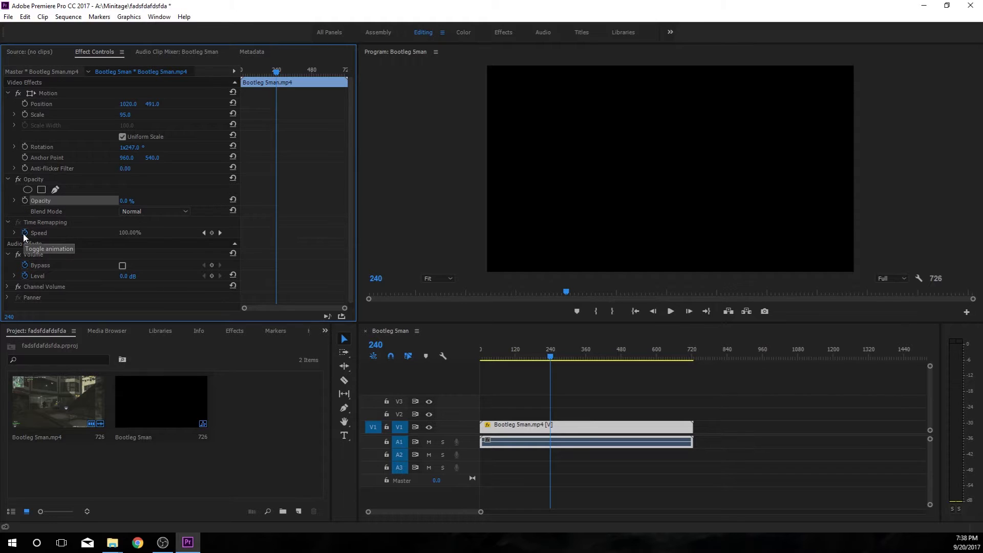
# - Turn the clip's opacity animation on at frame 240 and add a second 0% opacity keyframe at frame 0
pyautogui.click(24, 201)
pyautogui.moveTo(527, 354); pyautogui.dragTo(418, 353)
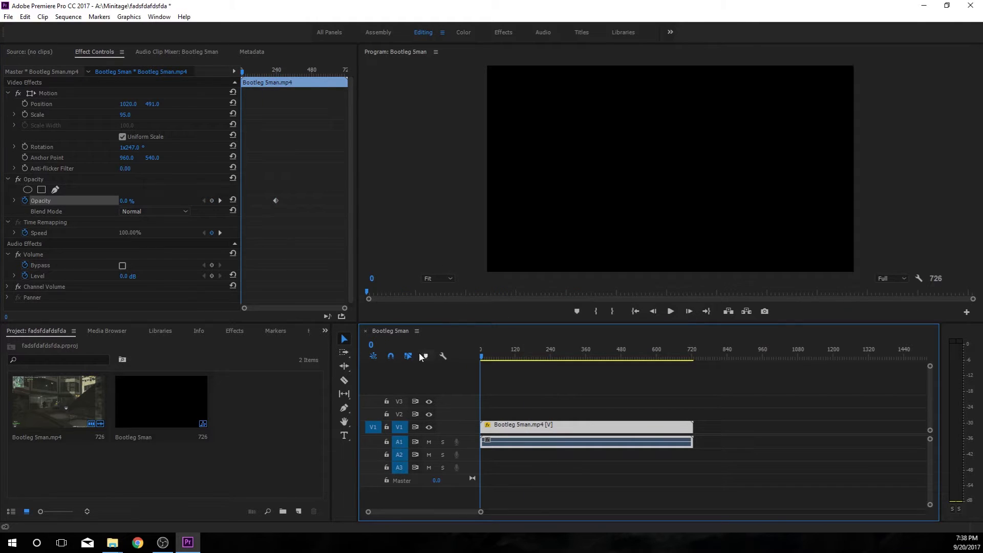
pyautogui.click(211, 201)
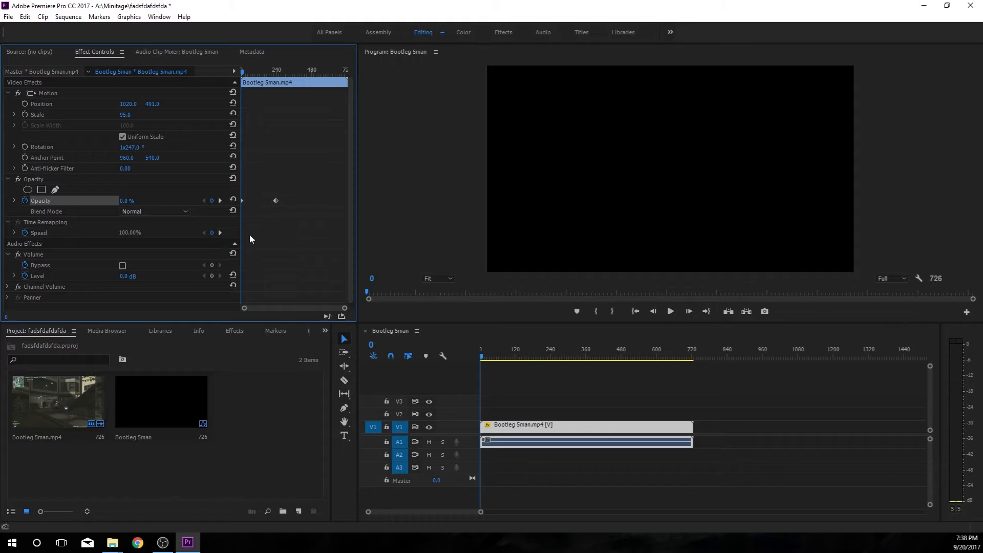
# - Remove the existing opacity keyframes and add a new 0% opacity keyframe at frame 0
pyautogui.click(275, 205)
pyautogui.moveTo(243, 70); pyautogui.dragTo(239, 68)
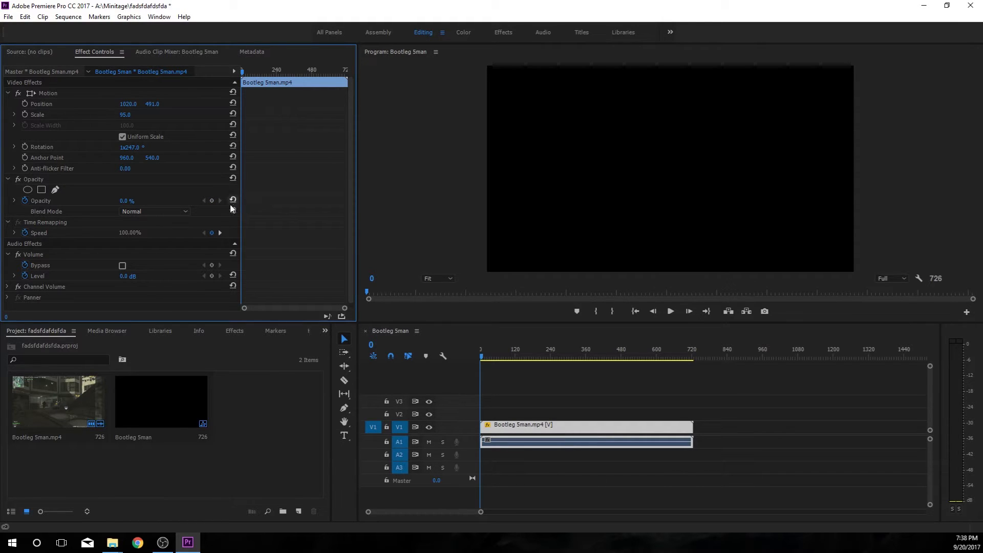
pyautogui.click(214, 203)
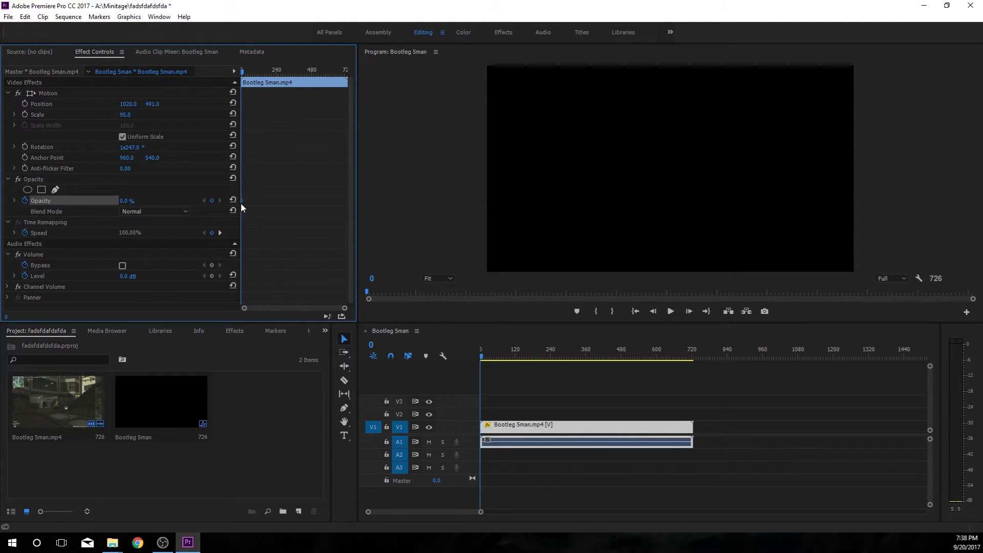
# - Place the playhead at frame 383 and switch the sequence's time display from frames to timecode
pyautogui.click(245, 73)
pyautogui.moveTo(245, 72); pyautogui.dragTo(264, 73)
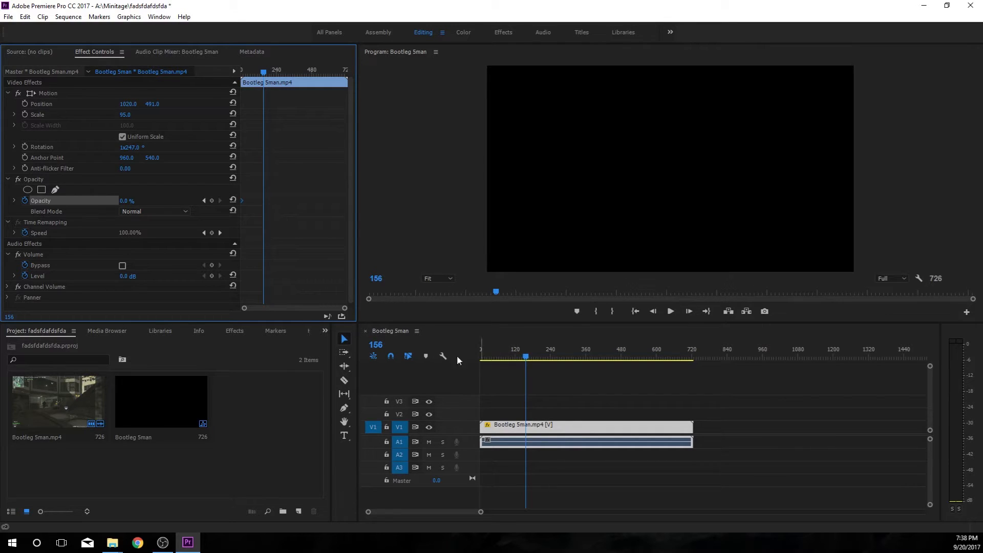
pyautogui.click(514, 357)
pyautogui.moveTo(516, 357); pyautogui.dragTo(522, 356)
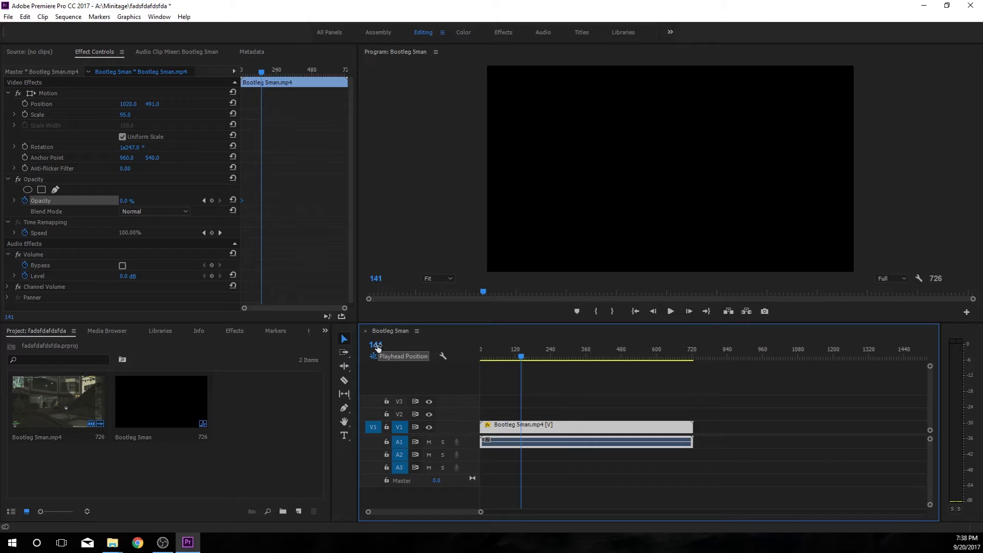
pyautogui.moveTo(518, 357); pyautogui.dragTo(592, 358)
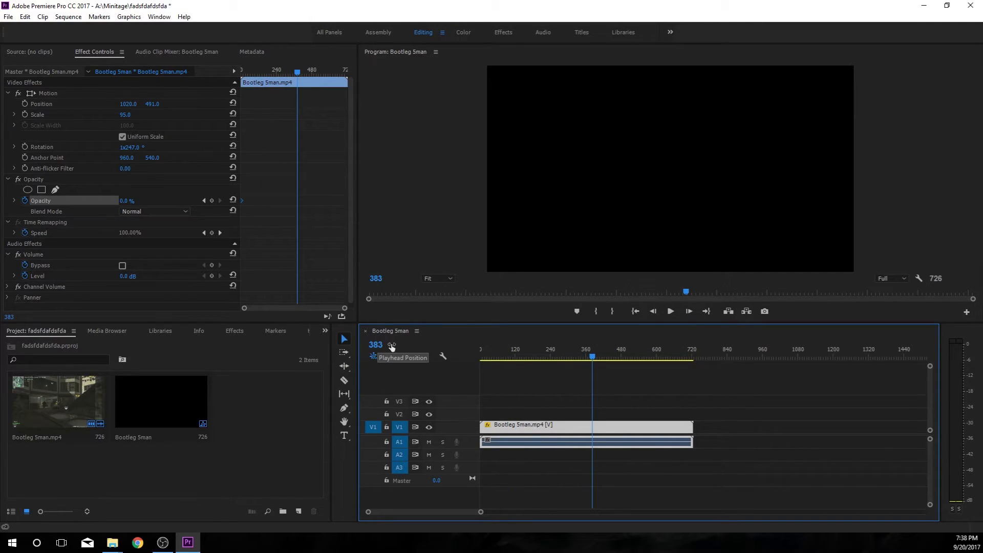
pyautogui.keyDown('ctrl'); pyautogui.click(377, 349); pyautogui.keyUp('ctrl')
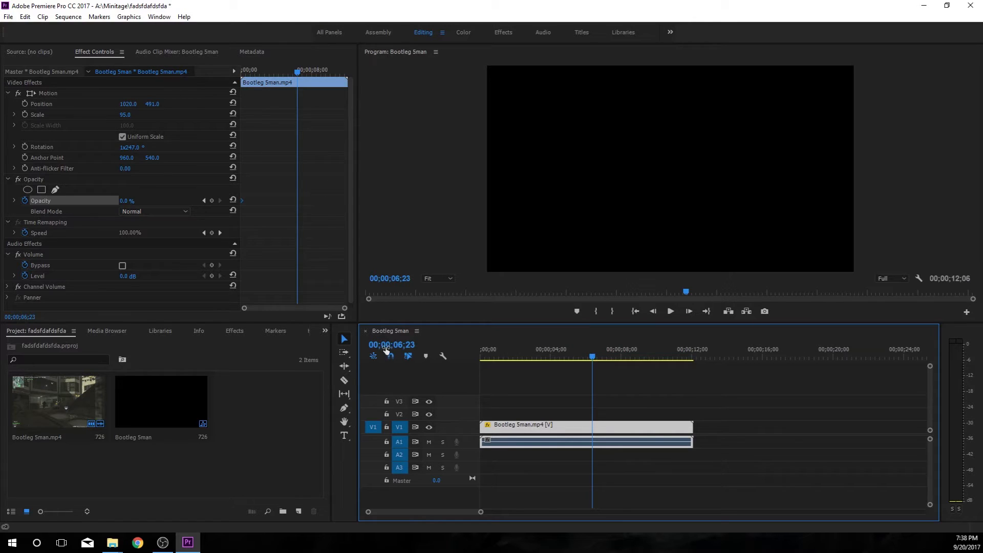
# - Scrub the playhead along the timeline and toggle the time display between frames and timecode, ending on timecode
pyautogui.moveTo(566, 346); pyautogui.dragTo(787, 349)
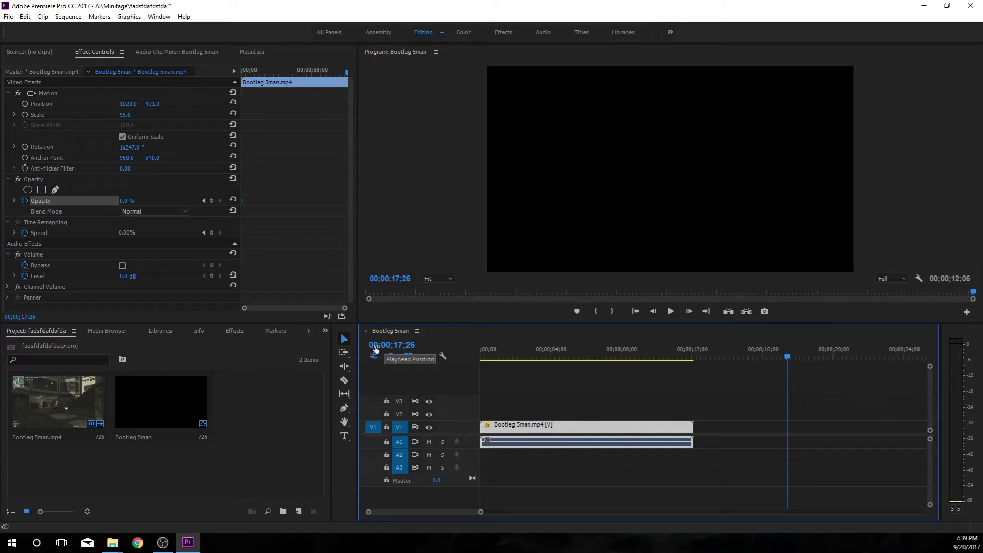
pyautogui.moveTo(583, 346); pyautogui.dragTo(530, 364)
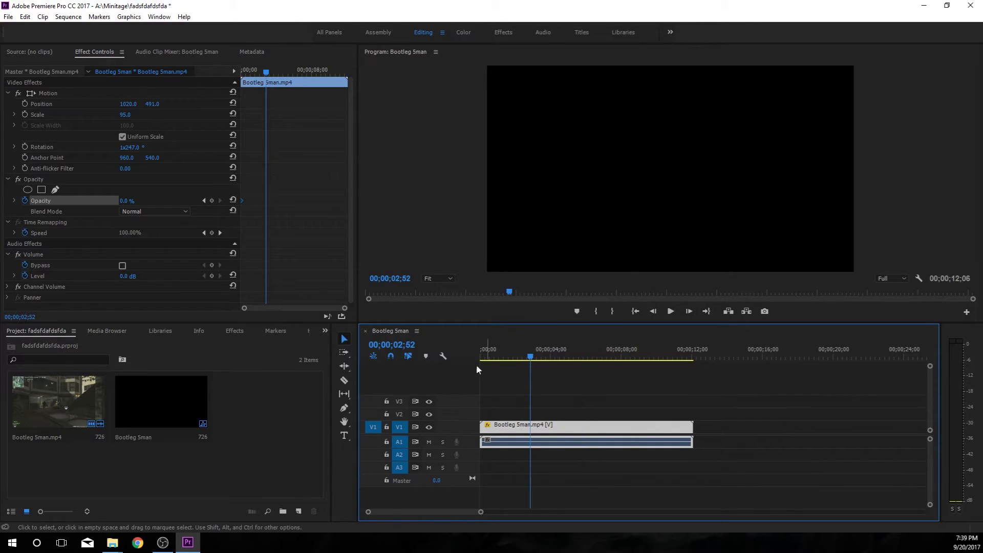
pyautogui.keyDown('ctrl'); pyautogui.click(385, 347); pyautogui.keyUp('ctrl')
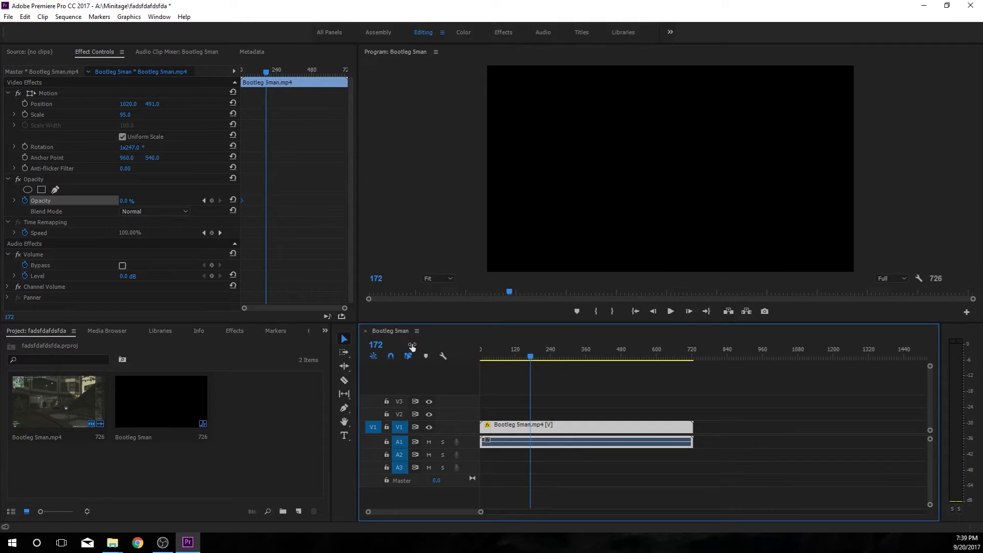
pyautogui.keyDown('ctrl'); pyautogui.click(380, 347); pyautogui.keyUp('ctrl')
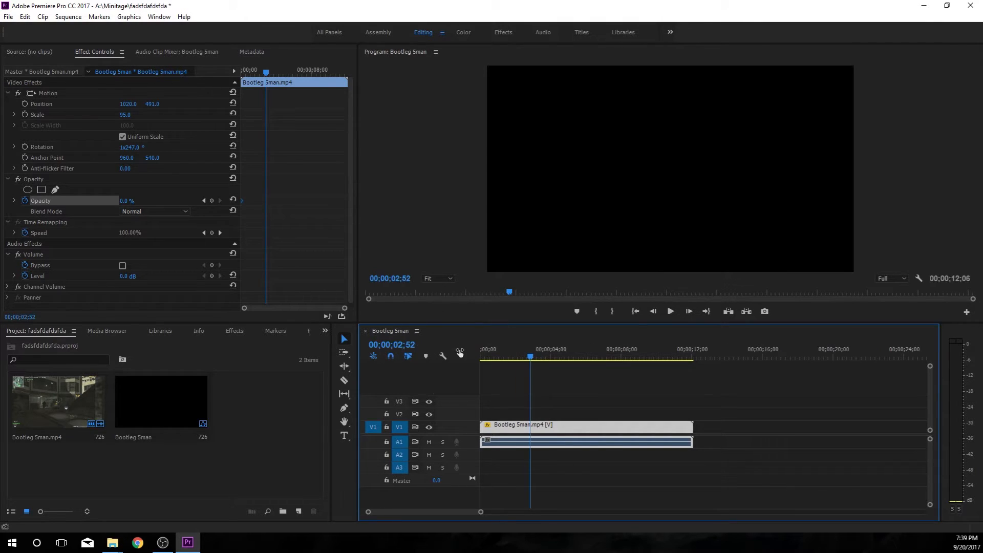
pyautogui.keyDown('ctrl'); pyautogui.click(389, 347); pyautogui.keyUp('ctrl')
pyautogui.keyDown('ctrl'); pyautogui.click(389, 347); pyautogui.keyUp('ctrl')
# - Add a 100% opacity keyframe to the clip at 00;00;05;03
pyautogui.moveTo(517, 346); pyautogui.dragTo(570, 343)
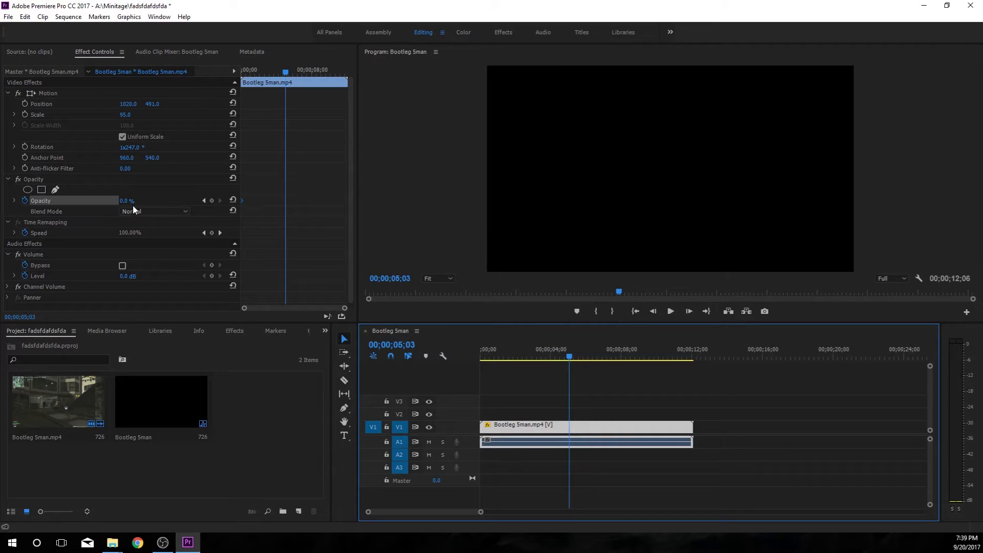
pyautogui.moveTo(127, 205); pyautogui.dragTo(604, 233)
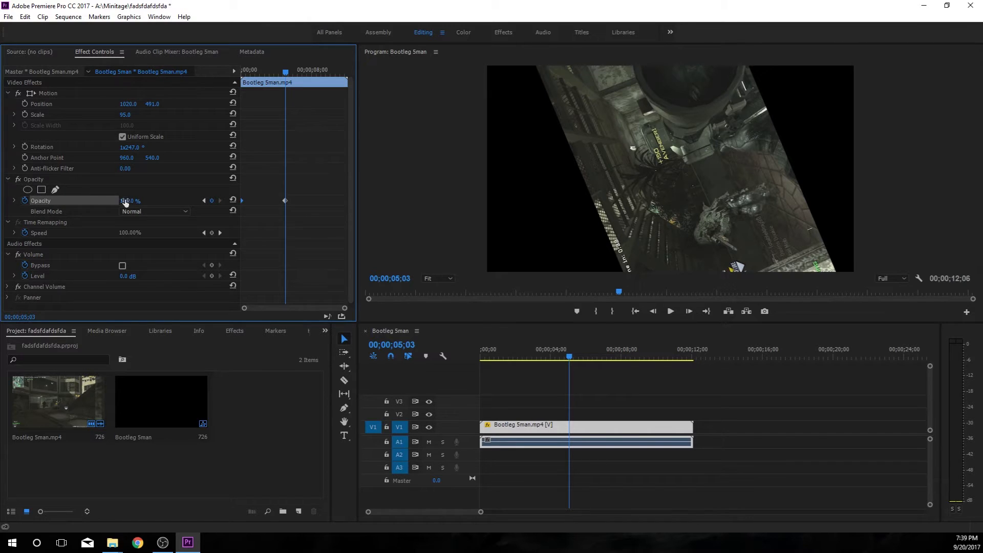
# - Try a third opacity keyframe past the 100% one and undo it
pyautogui.moveTo(289, 72); pyautogui.dragTo(315, 72)
pyautogui.moveTo(128, 201)
pyautogui.mouseDown()
pyautogui.moveTo(114, 201)
pyautogui.moveTo(131, 200)
pyautogui.mouseUp()
pyautogui.click(261, 72)
pyautogui.hotkey('ctrl', 'z')
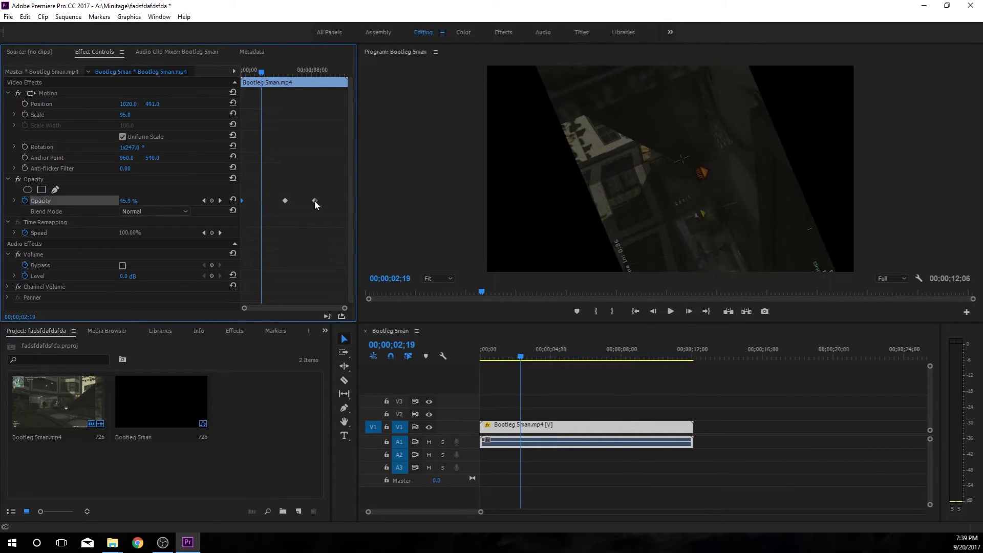
# - Scrub from the sequence start to 00;00;05;38 to check the clip's opacity fade-in
pyautogui.moveTo(537, 360); pyautogui.dragTo(417, 352)
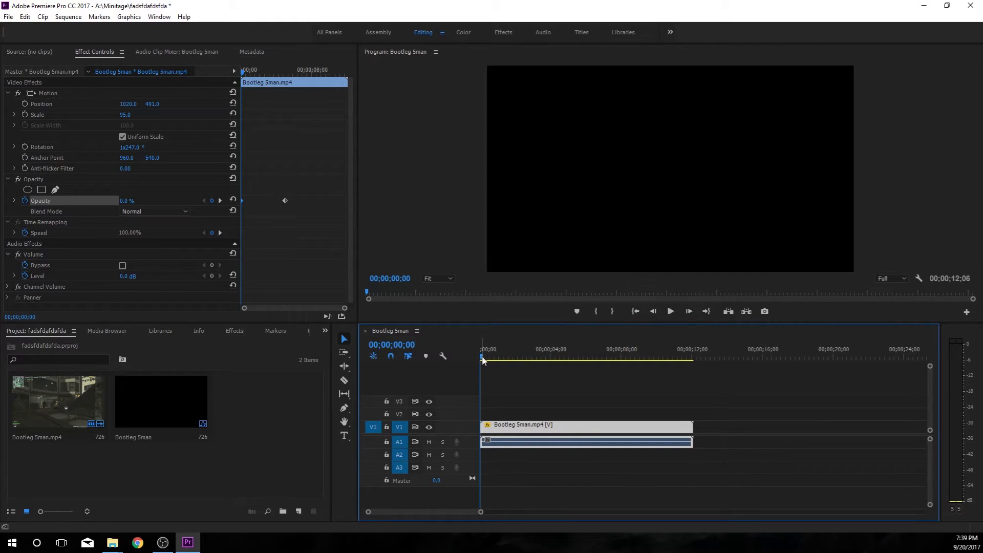
pyautogui.moveTo(483, 360); pyautogui.dragTo(489, 358)
pyautogui.moveTo(501, 354); pyautogui.dragTo(579, 344)
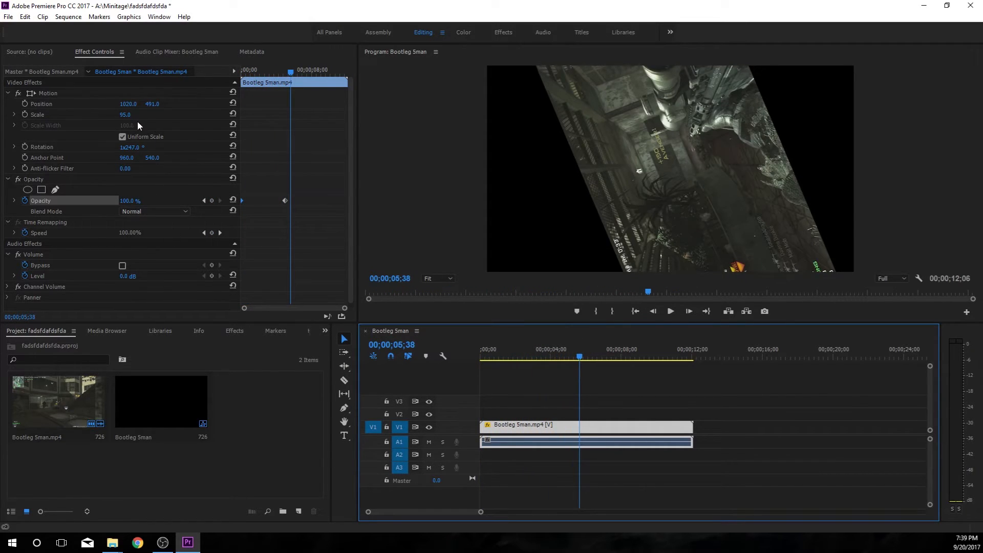
# - Set the clip's rotation to 358° and its position to 950, 542
pyautogui.moveTo(129, 148)
pyautogui.mouseDown()
pyautogui.moveTo(92, 150)
pyautogui.moveTo(140, 149)
pyautogui.mouseUp()
pyautogui.moveTo(130, 105); pyautogui.dragTo(156, 106)
# - Try the Overlay blend mode on the clip during the fade-in and return it to Normal
pyautogui.click(556, 355)
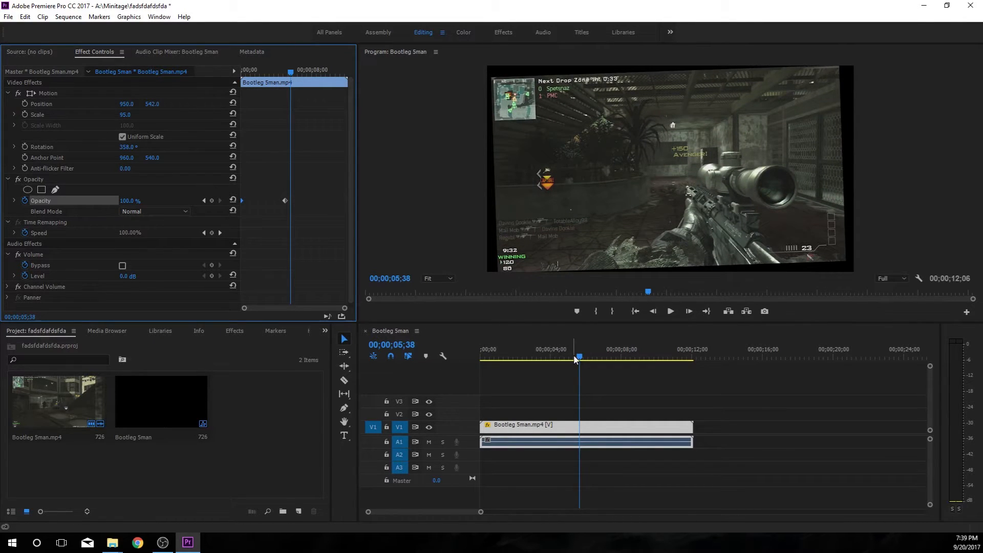
pyautogui.click(146, 214)
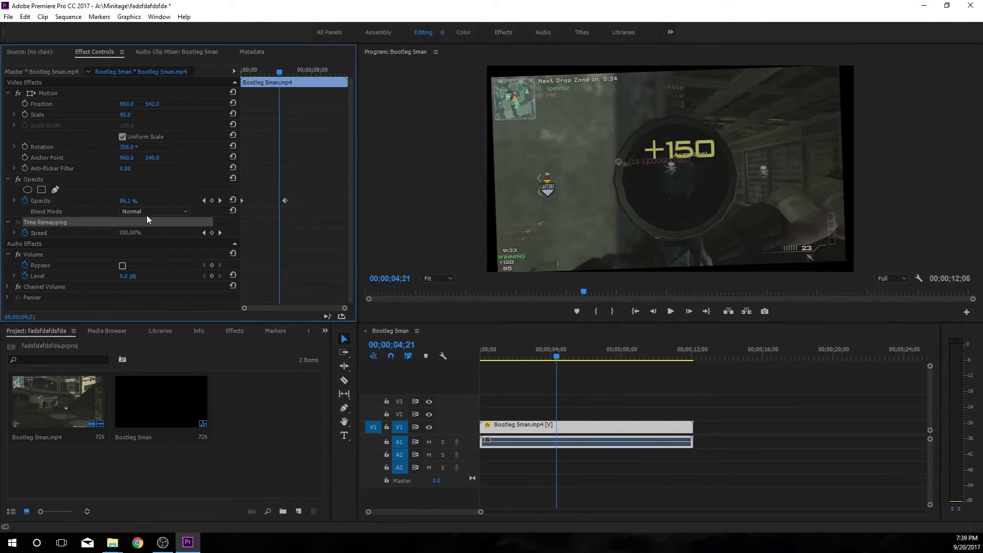
pyautogui.click(146, 214)
pyautogui.click(146, 214)
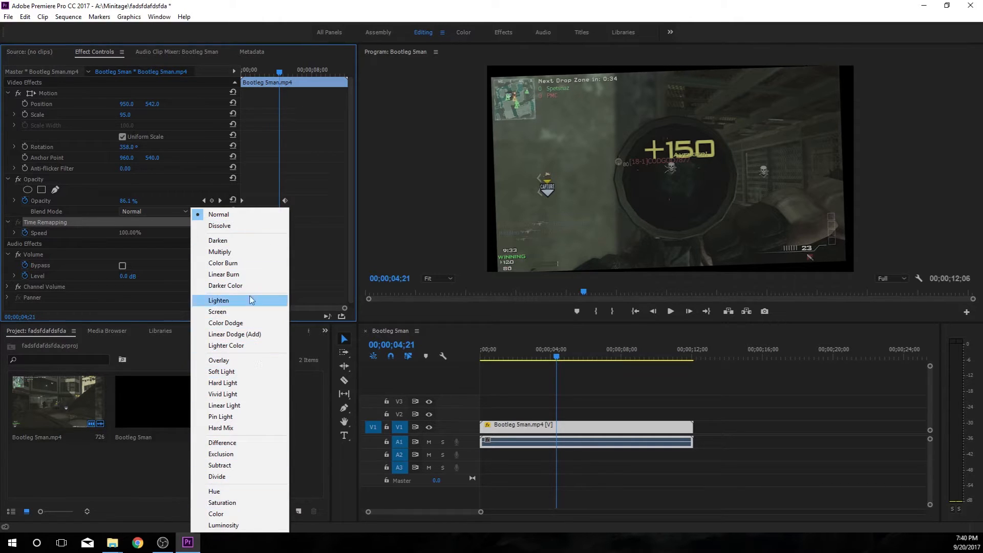
pyautogui.click(155, 214)
pyautogui.click(156, 214)
pyautogui.click(252, 360)
pyautogui.moveTo(528, 354); pyautogui.dragTo(558, 348)
pyautogui.click(552, 464)
pyautogui.click(536, 435)
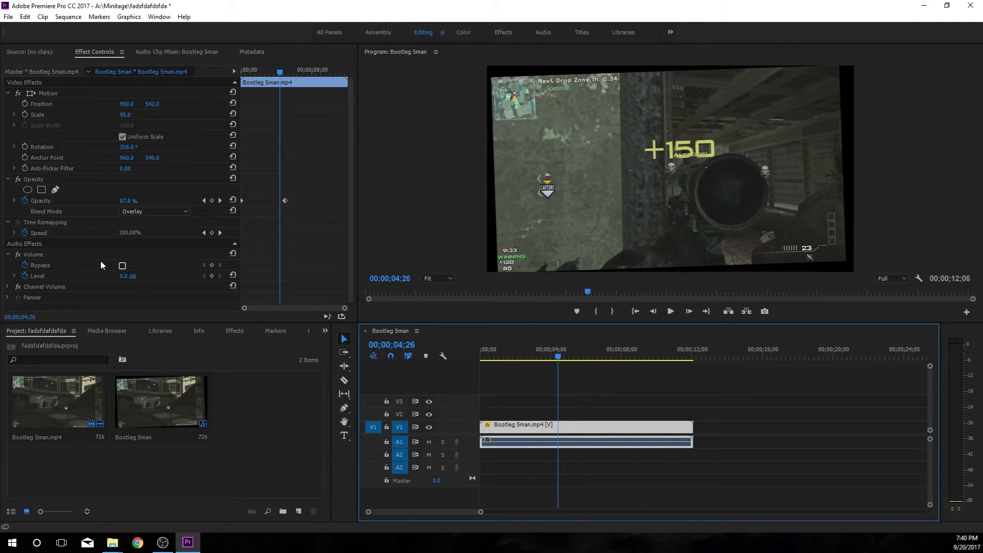
pyautogui.click(126, 213)
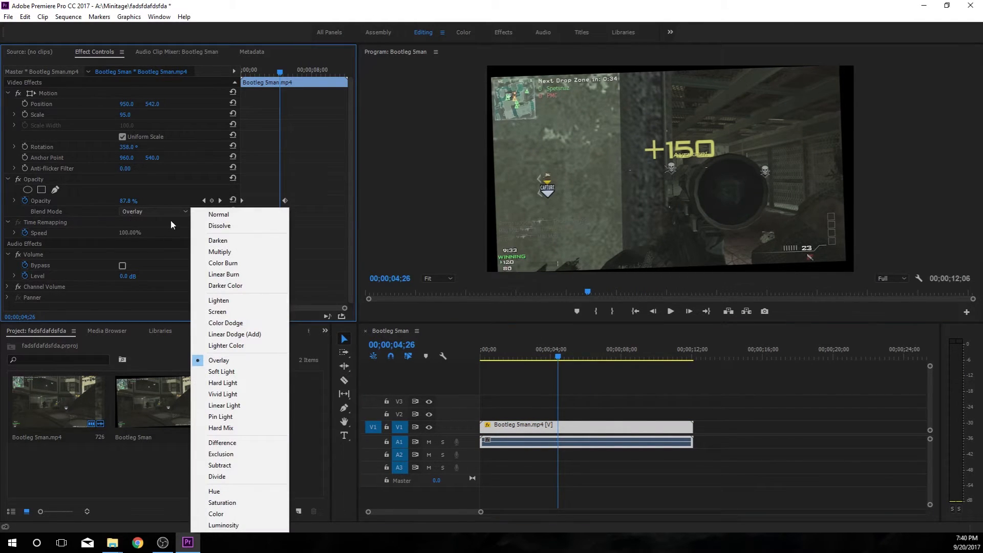
pyautogui.click(215, 215)
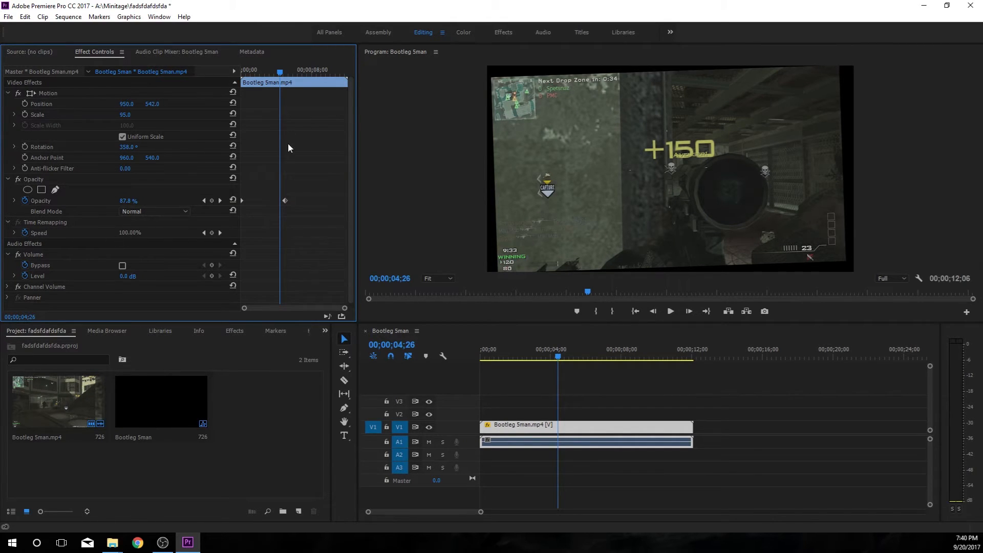
# - Look at the clip's Speed/Duration settings with the playhead at 00;00;01;41, leaving them unchanged
pyautogui.moveTo(280, 73)
pyautogui.mouseDown()
pyautogui.moveTo(250, 72)
pyautogui.moveTo(262, 69)
pyautogui.mouseUp()
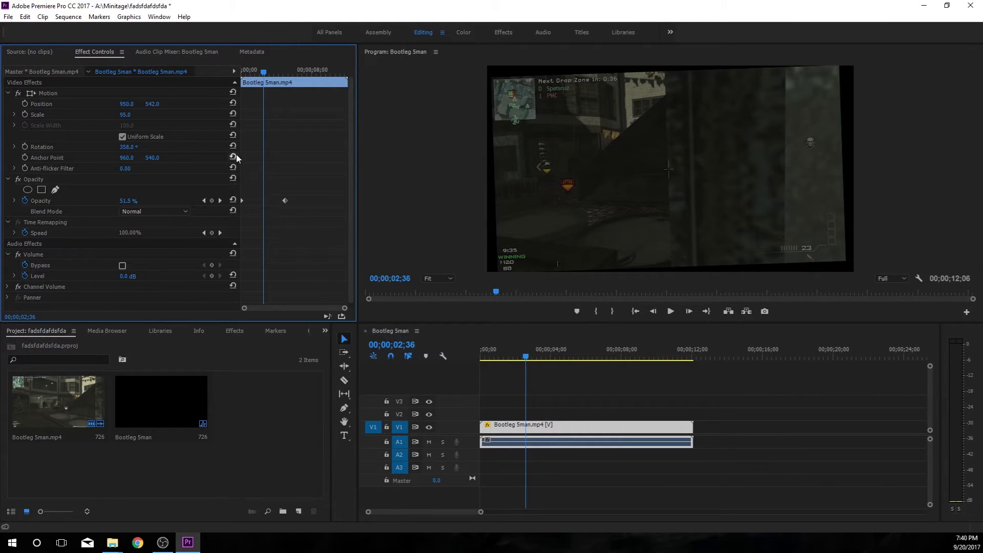
pyautogui.moveTo(259, 74); pyautogui.dragTo(256, 72)
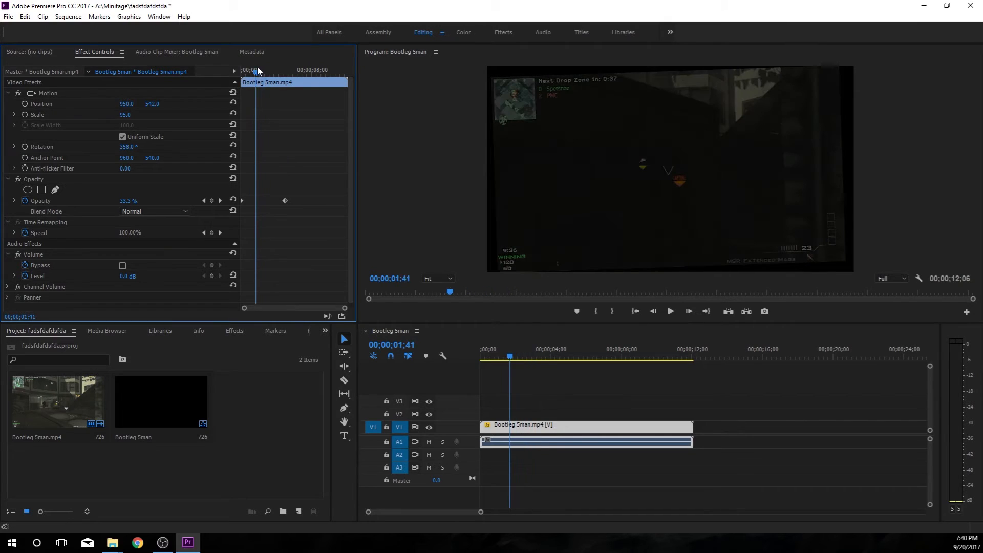
pyautogui.click(554, 435)
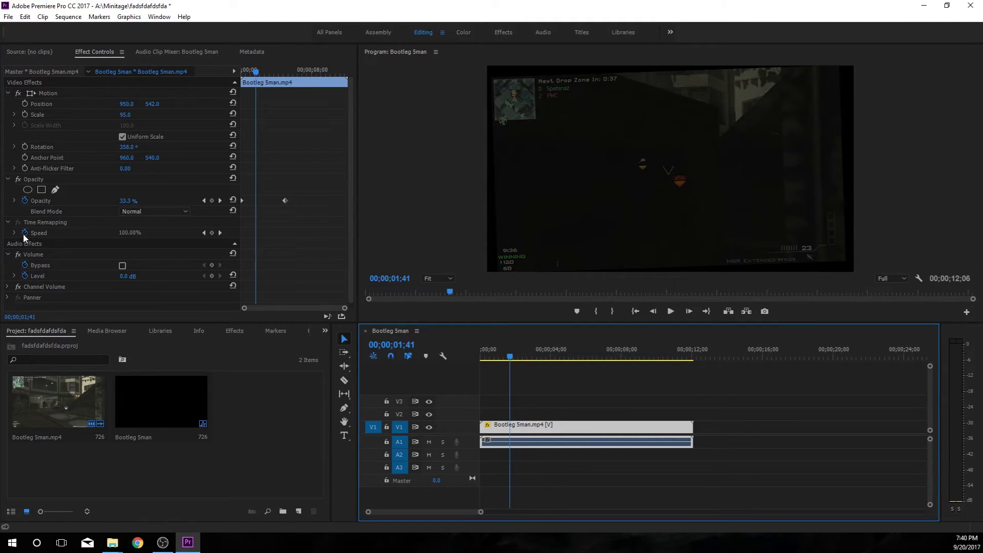
pyautogui.click(168, 232)
pyautogui.rightClick(536, 428)
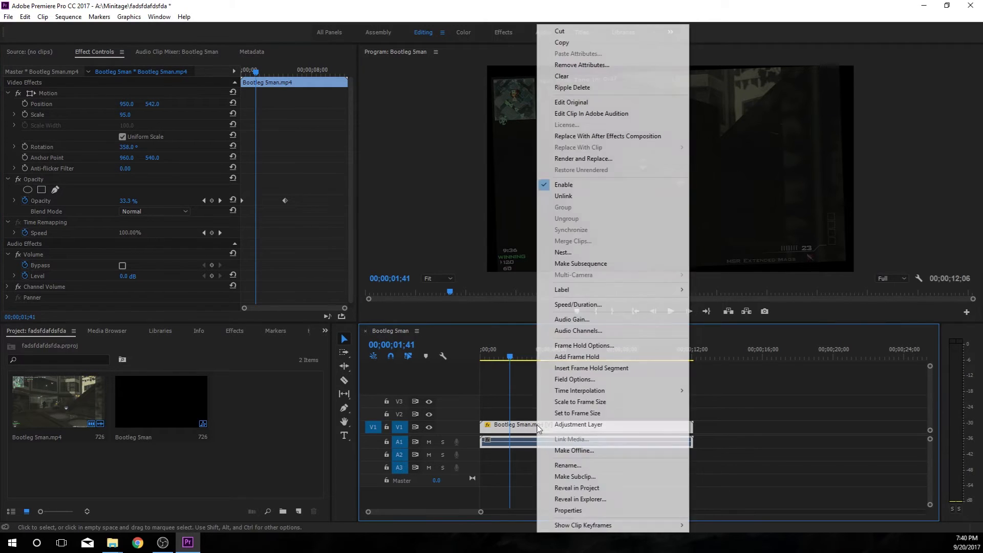
pyautogui.click(546, 304)
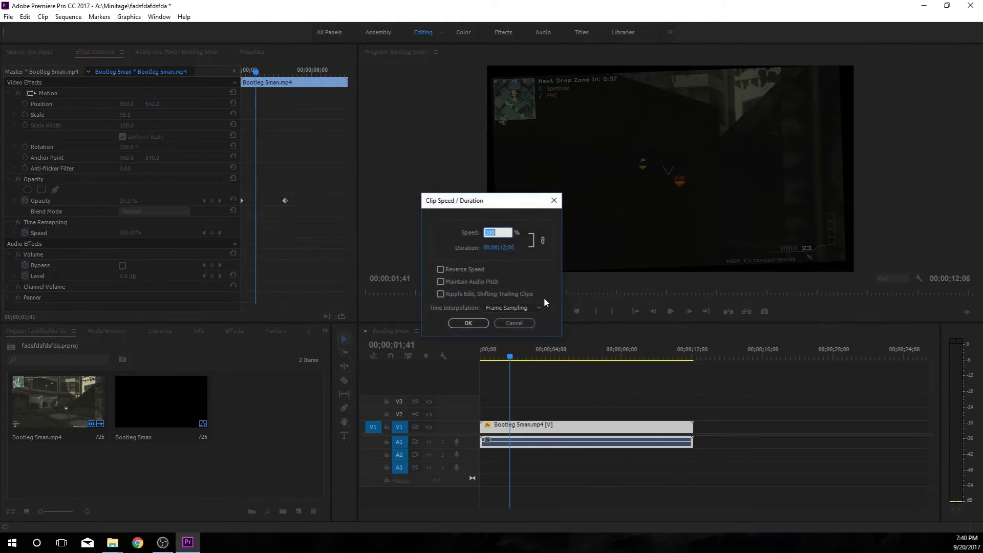
pyautogui.click(514, 323)
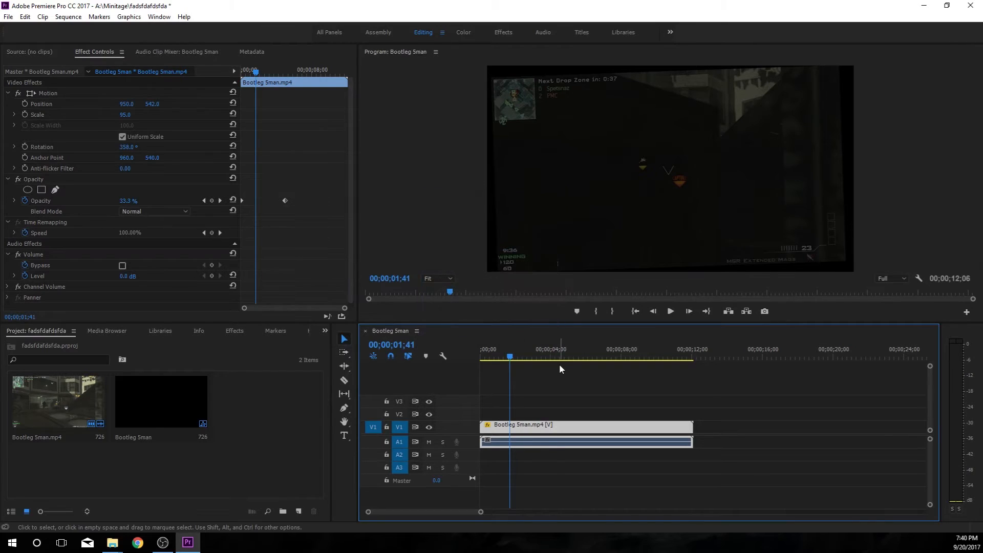
pyautogui.click(538, 353)
pyautogui.rightClick(552, 428)
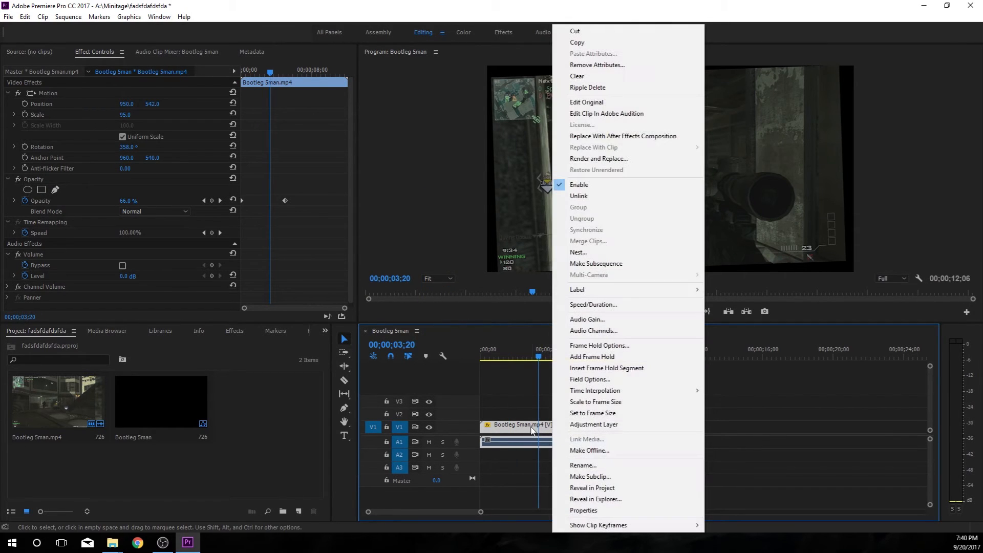
pyautogui.rightClick(531, 428)
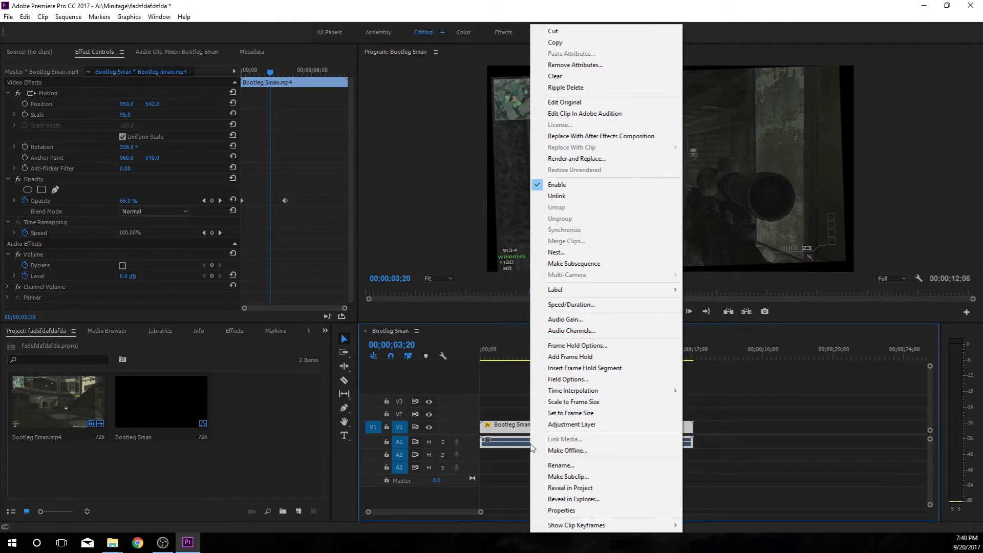
pyautogui.click(513, 447)
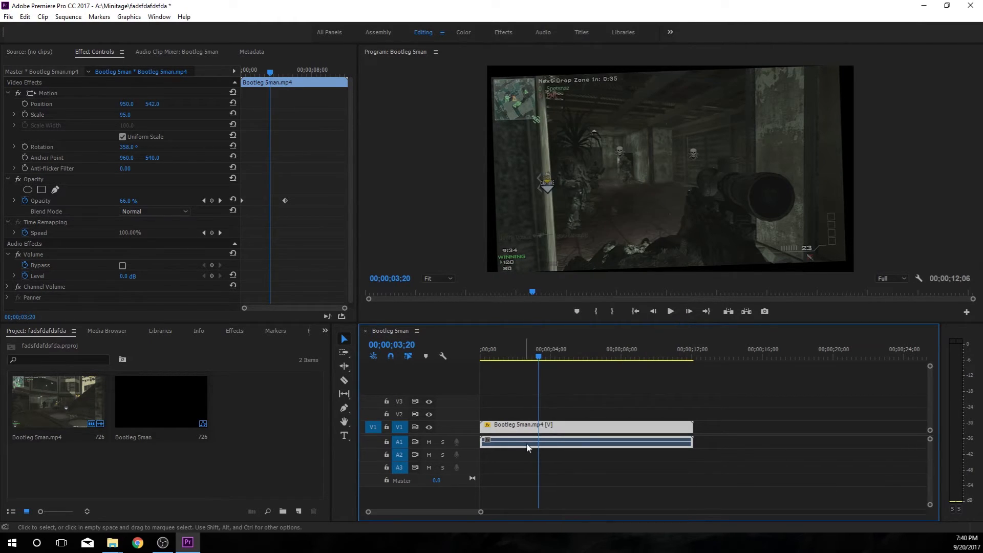
pyautogui.rightClick(567, 444)
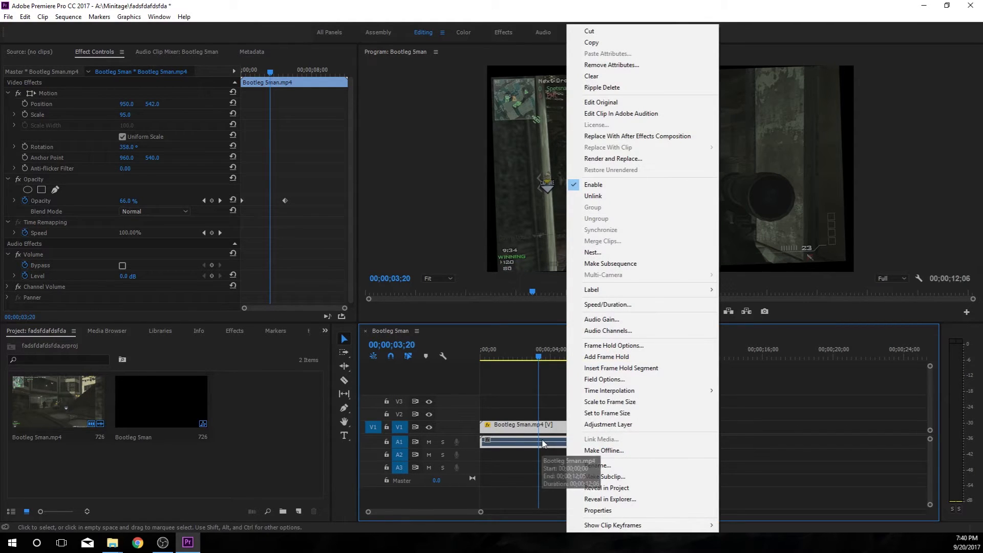
pyautogui.click(543, 443)
# - Move the playhead to 00;00;08;39, with the clip's audio volume settings in view
pyautogui.moveTo(539, 355); pyautogui.dragTo(572, 355)
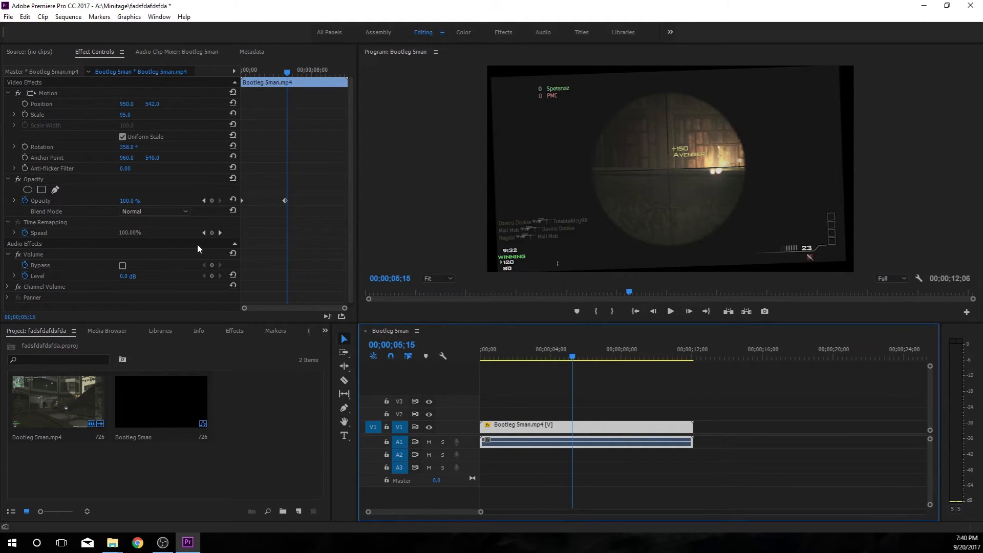
pyautogui.scroll(-1, 198, 246)
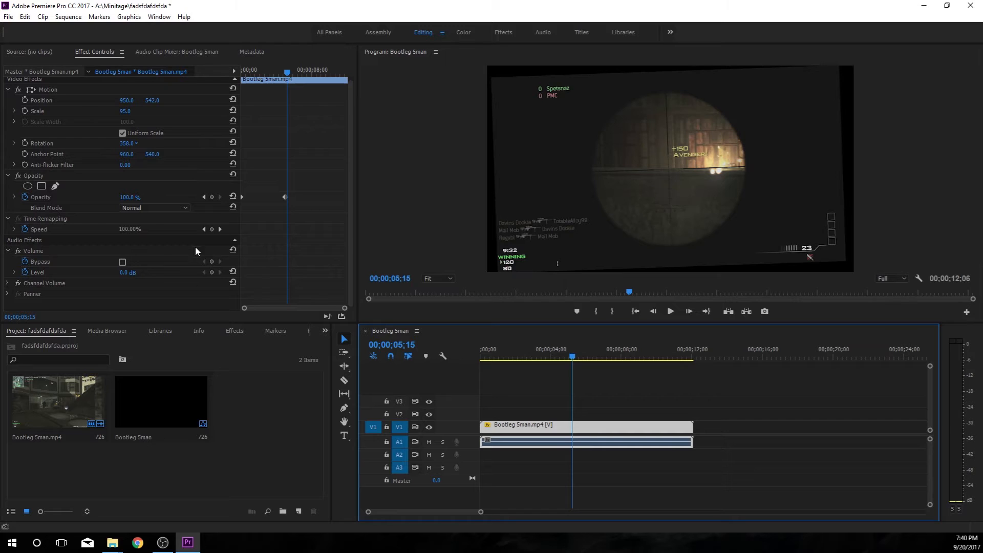
pyautogui.click(292, 70)
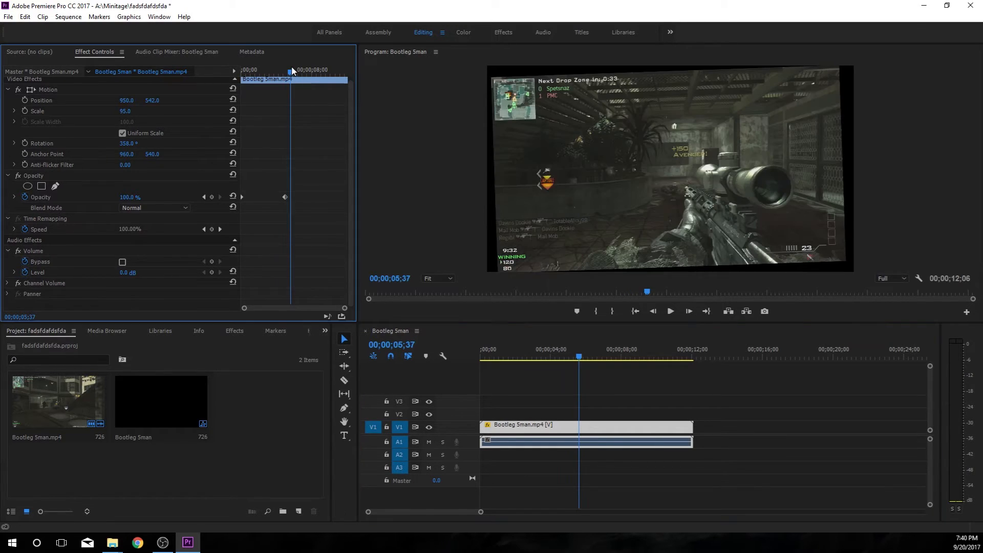
pyautogui.click(637, 354)
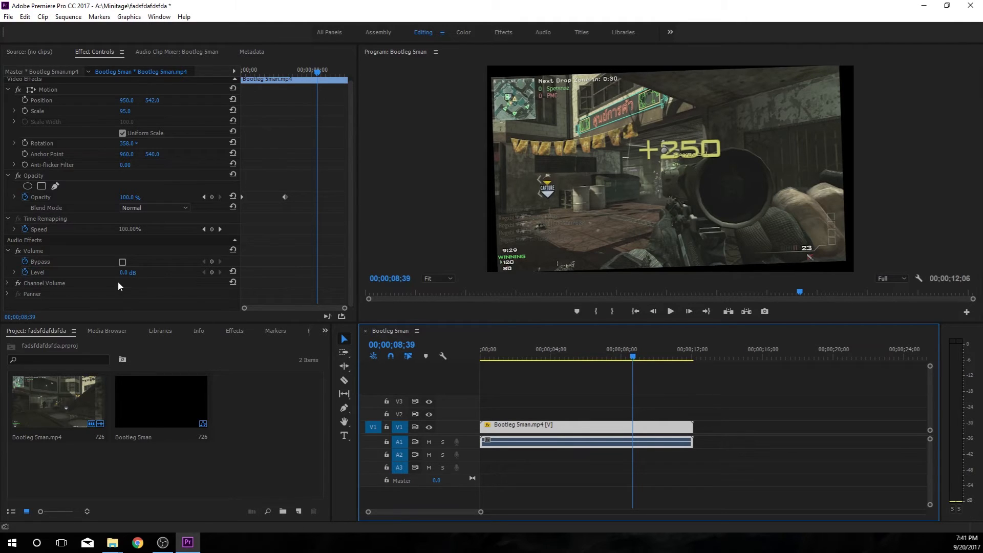
# - Keyframe the clip's volume level at 6.0 dB at 00;00;08;39 and at -287.5 dB at the sequence start
pyautogui.moveTo(129, 273); pyautogui.dragTo(411, 269)
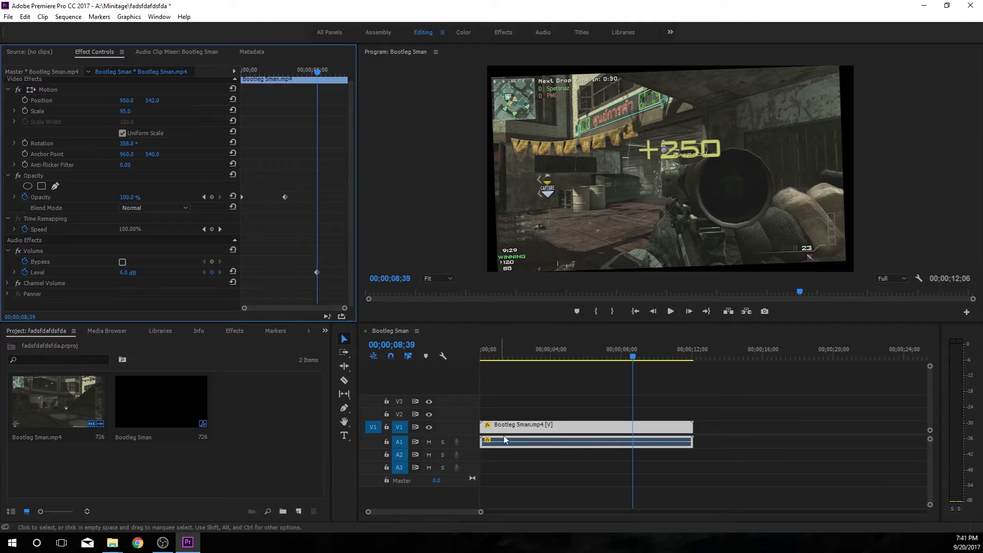
pyautogui.click(373, 333)
pyautogui.press('Home')
pyautogui.moveTo(127, 272); pyautogui.dragTo(47, 280)
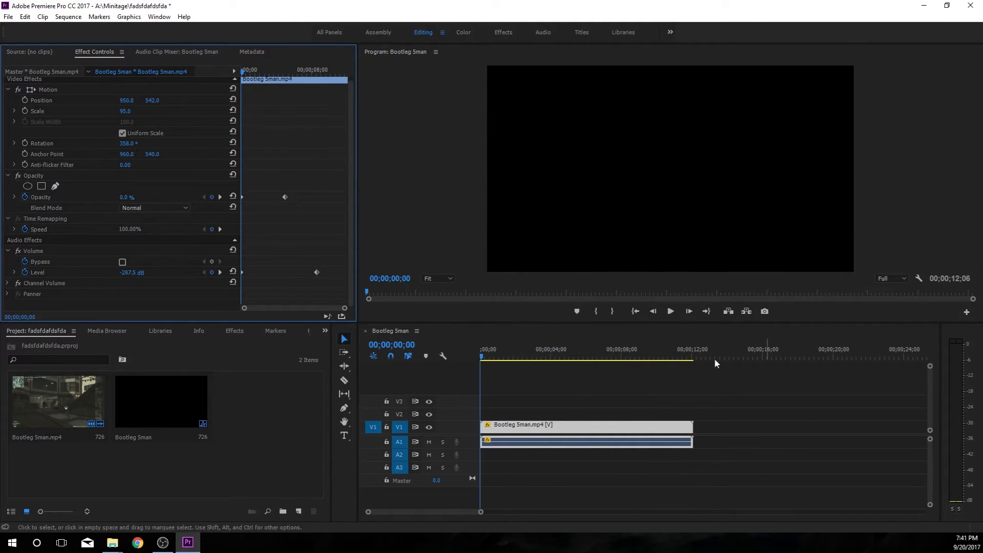
# - Review the clip's volume fade at several points, with its channel volume settings expanded, and play part of it
pyautogui.moveTo(484, 353); pyautogui.dragTo(613, 382)
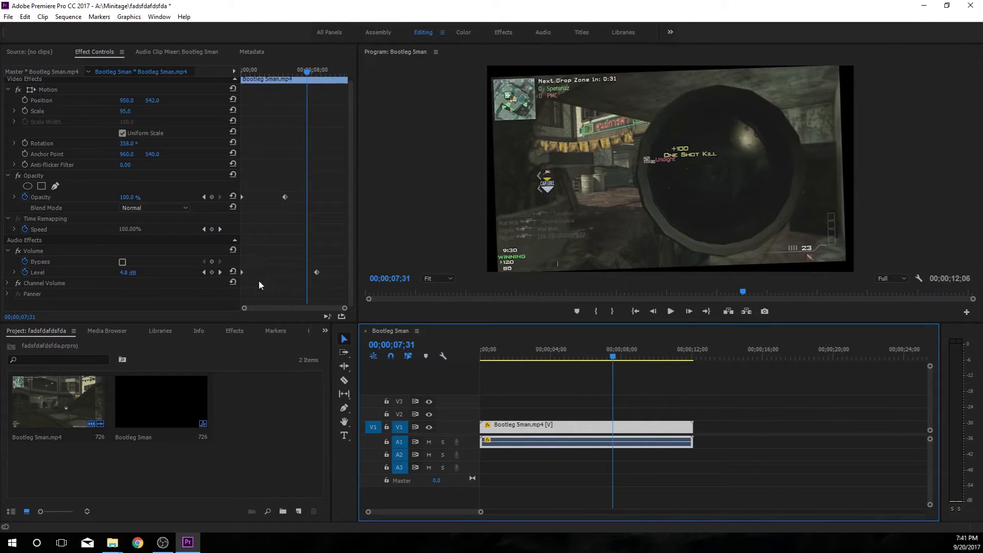
pyautogui.click(8, 283)
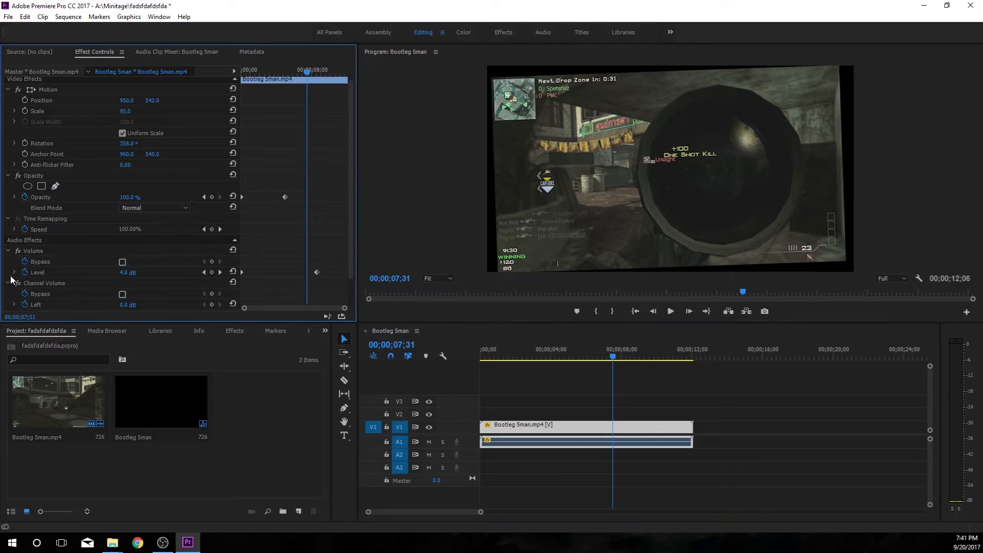
pyautogui.scroll(-2, 51, 272)
pyautogui.moveTo(592, 349)
pyautogui.mouseDown()
pyautogui.moveTo(580, 350)
pyautogui.moveTo(590, 350)
pyautogui.moveTo(585, 340)
pyautogui.mouseUp()
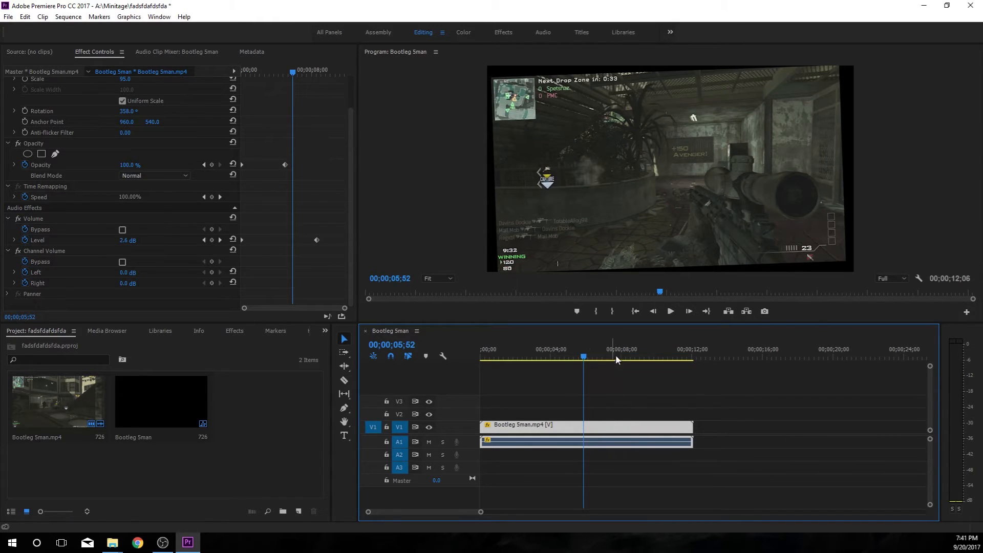
pyautogui.click(634, 352)
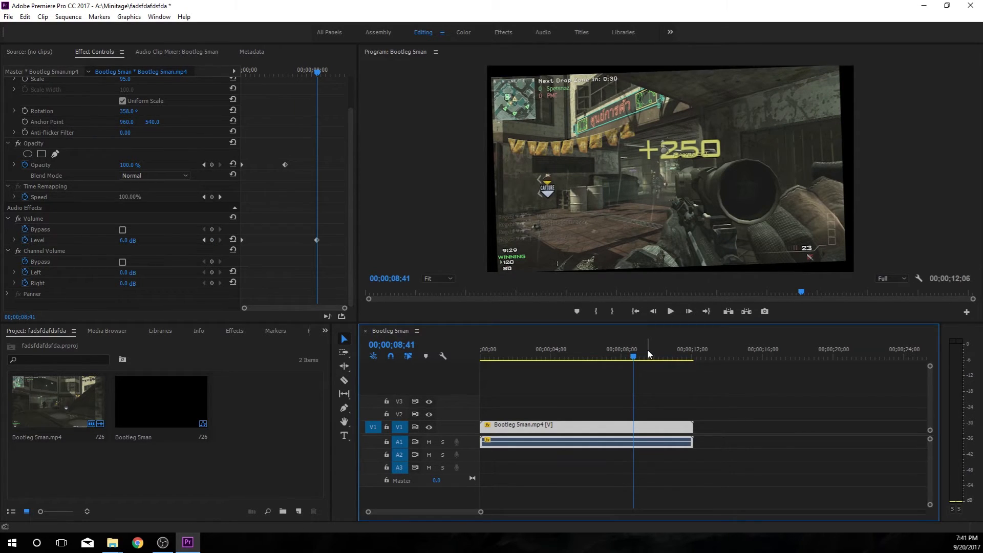
pyautogui.press('space')
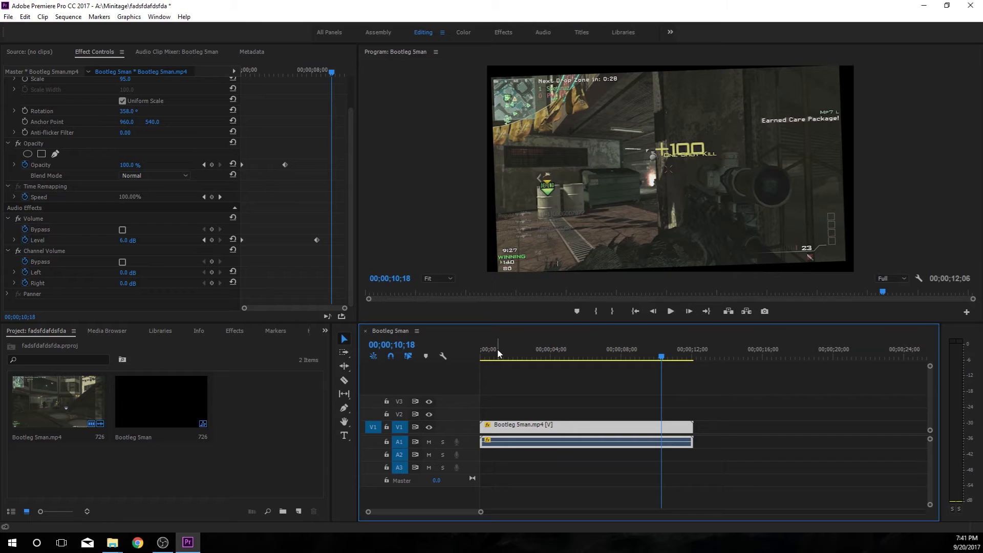
pyautogui.moveTo(497, 350); pyautogui.dragTo(598, 351)
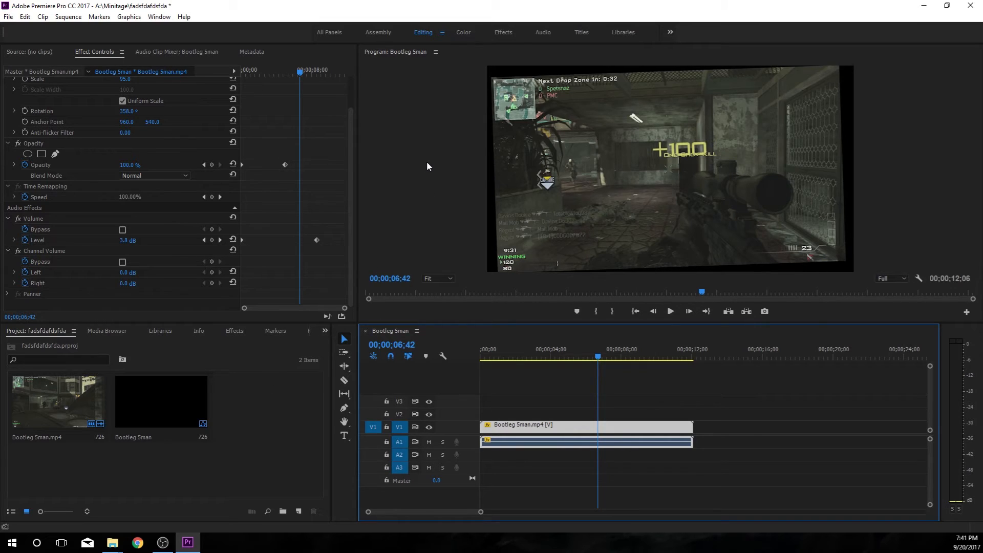
# - Look at the Assembly and Effects workspaces and return to the Editing workspace
pyautogui.click(374, 30)
pyautogui.click(427, 33)
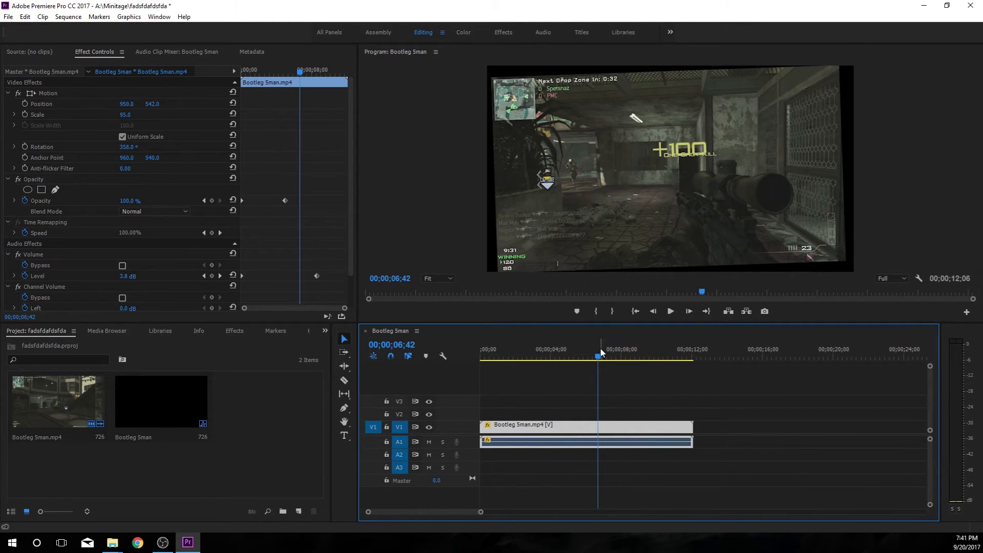
pyautogui.moveTo(601, 349); pyautogui.dragTo(586, 350)
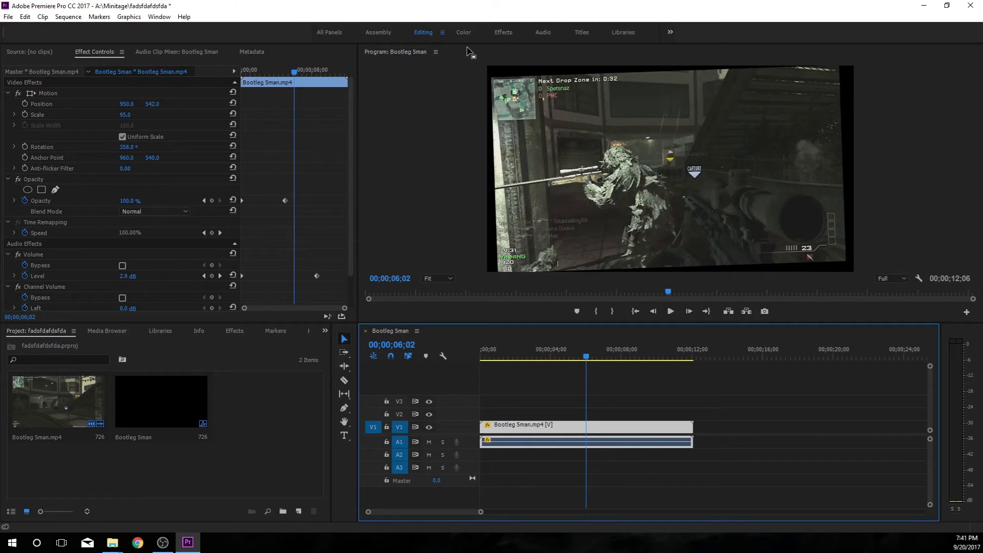
pyautogui.click(503, 34)
pyautogui.click(423, 34)
# - Split the clip at 00;00;06;56 and delete the part after the cut
pyautogui.moveTo(631, 357); pyautogui.dragTo(603, 343)
pyautogui.click(703, 424)
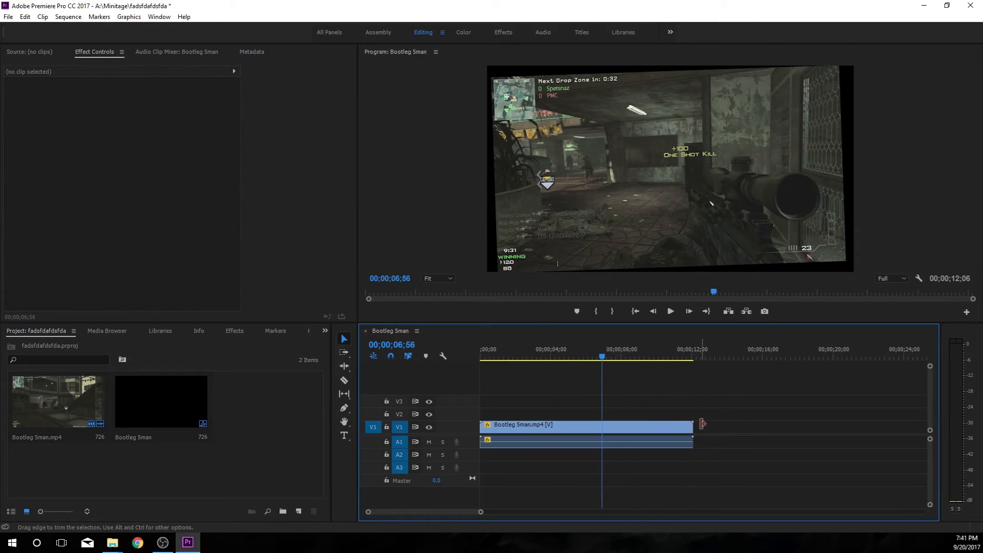
pyautogui.press('ctrl')
pyautogui.hotkey('ctrl', 'k')
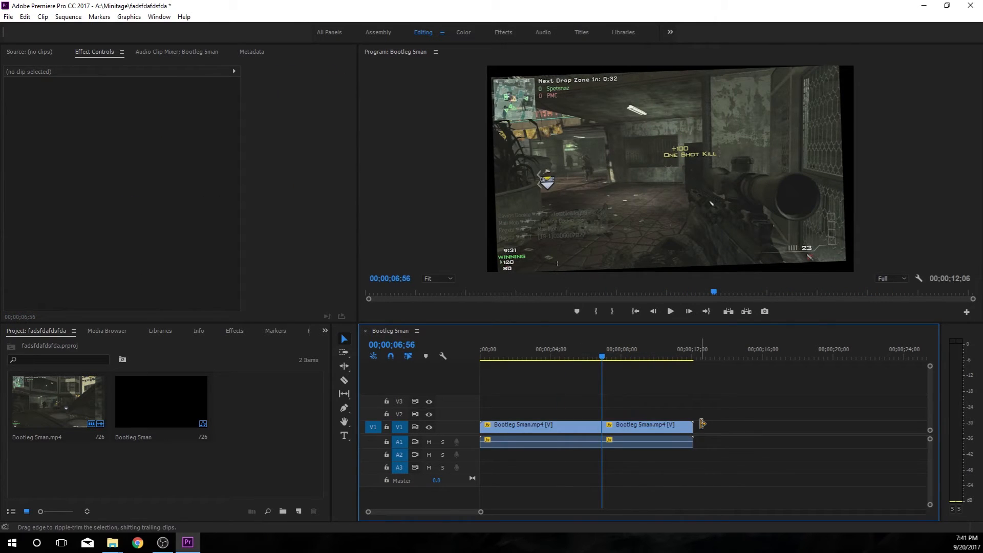
pyautogui.moveTo(595, 350); pyautogui.dragTo(633, 347)
pyautogui.moveTo(659, 428); pyautogui.dragTo(745, 427)
pyautogui.press('Delete')
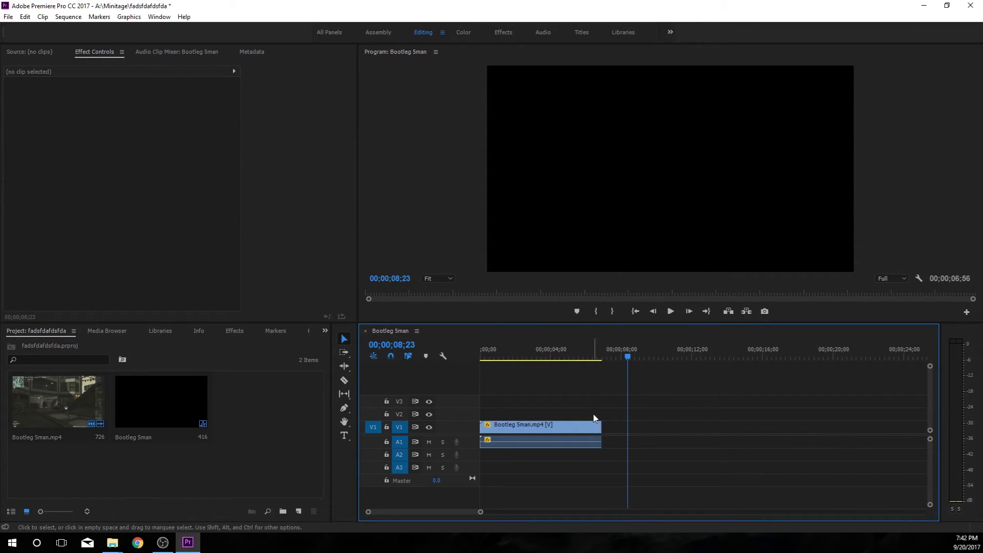
# - Try extending the trimmed clip's end to 00;00;10;32, and undo the extension
pyautogui.moveTo(602, 430); pyautogui.dragTo(670, 433)
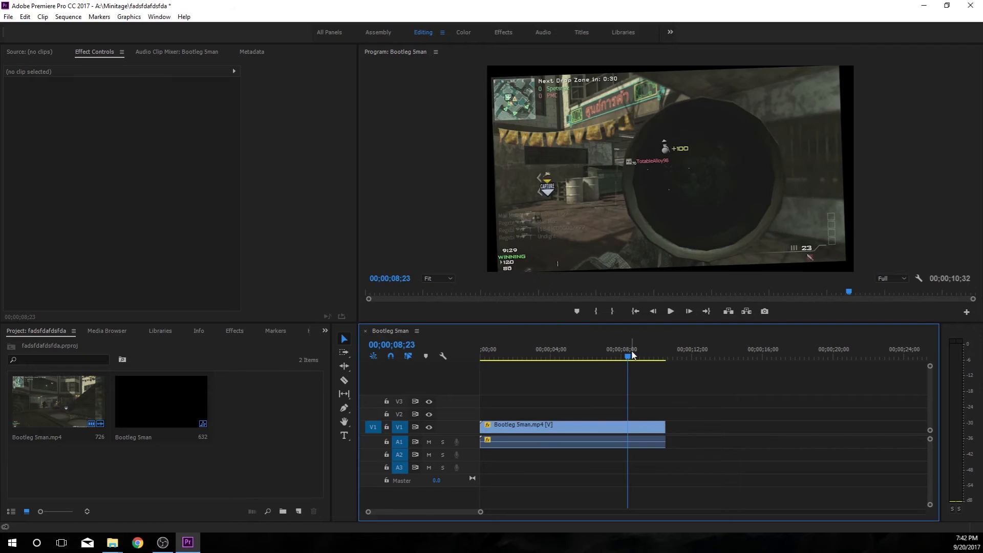
pyautogui.moveTo(631, 354); pyautogui.dragTo(635, 355)
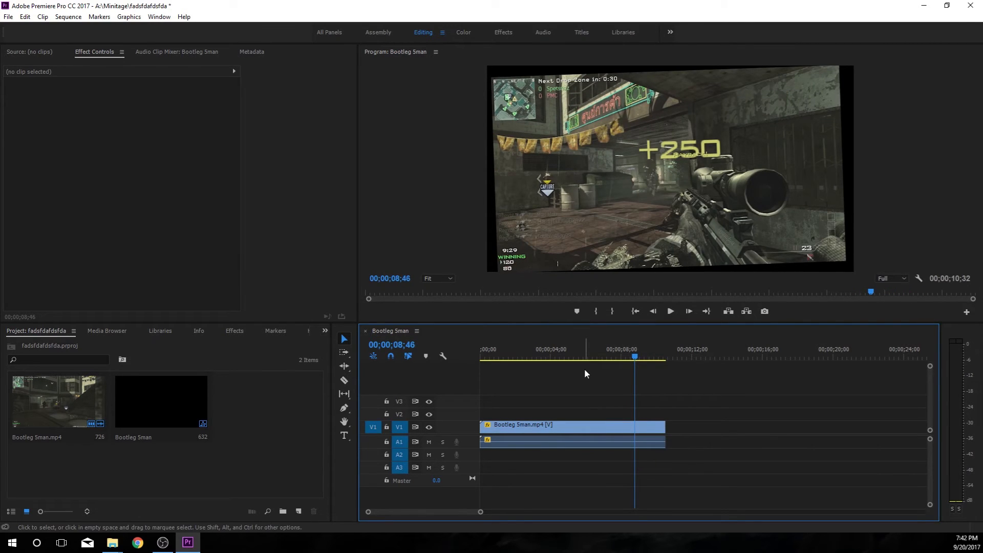
pyautogui.hotkey('ctrl', 'z')
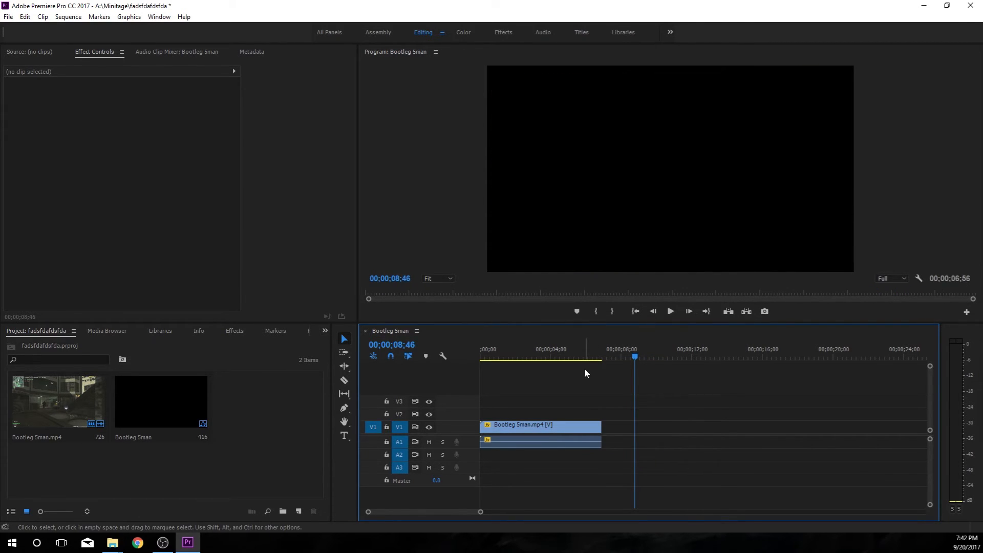
# - With the playhead at 00;00;03;06, move the clip's video up to track V2 and unlink it from its audio
pyautogui.click(561, 343)
pyautogui.moveTo(562, 338); pyautogui.dragTo(536, 341)
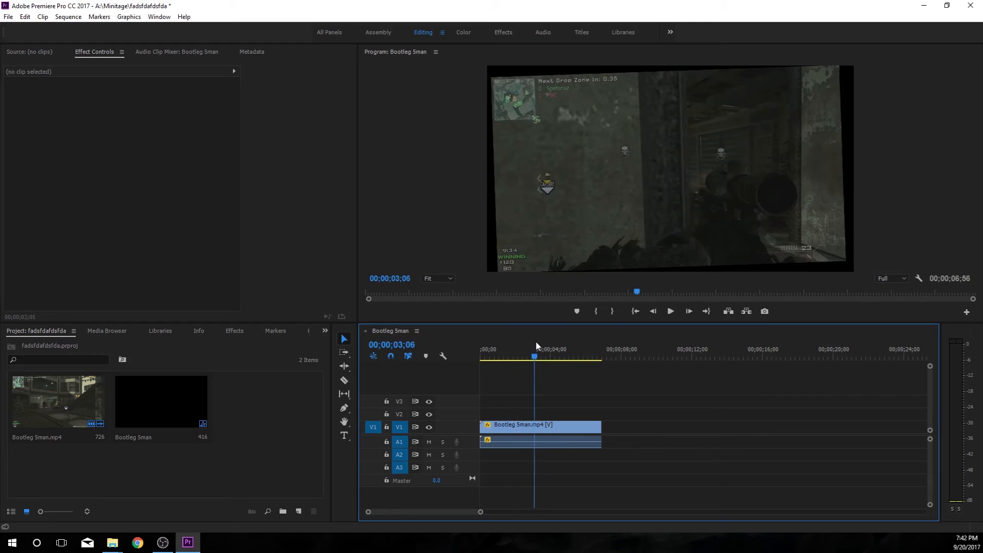
pyautogui.moveTo(504, 427); pyautogui.dragTo(506, 415)
pyautogui.rightClick(507, 415)
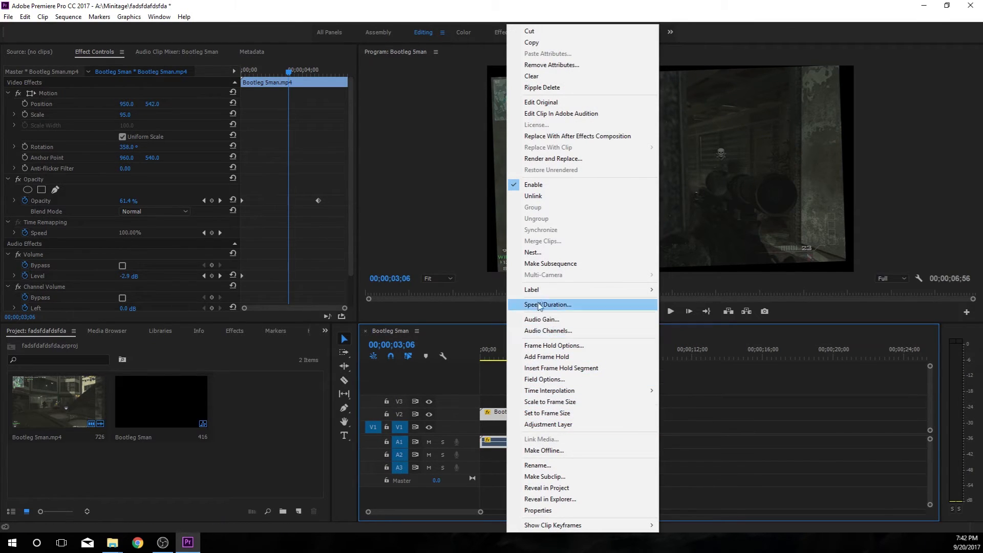
pyautogui.click(533, 196)
# - Delete the unlinked audio and move the video freely between tracks, placing it at the start of V2
pyautogui.moveTo(561, 420); pyautogui.dragTo(638, 407)
pyautogui.click(536, 442)
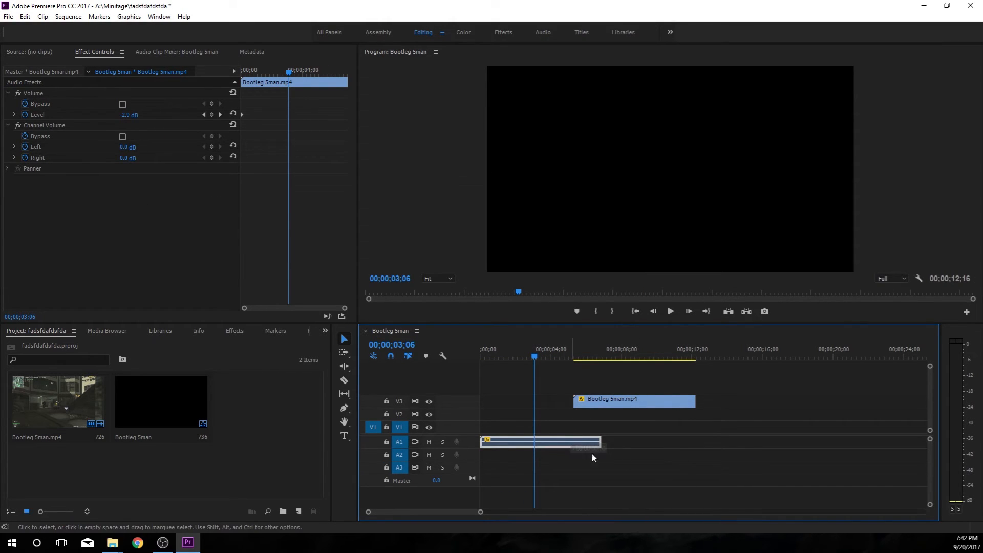
pyautogui.press('Delete')
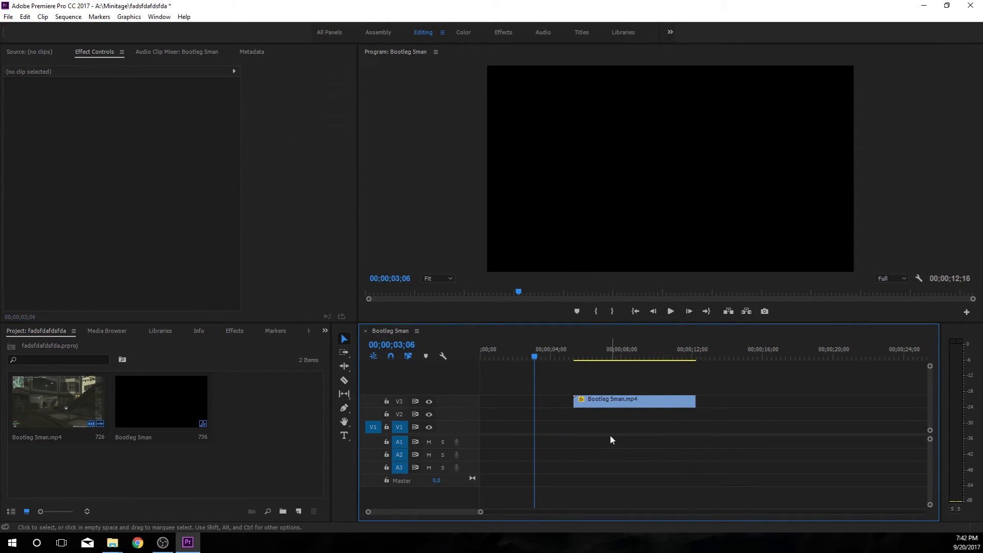
pyautogui.moveTo(608, 406); pyautogui.dragTo(514, 415)
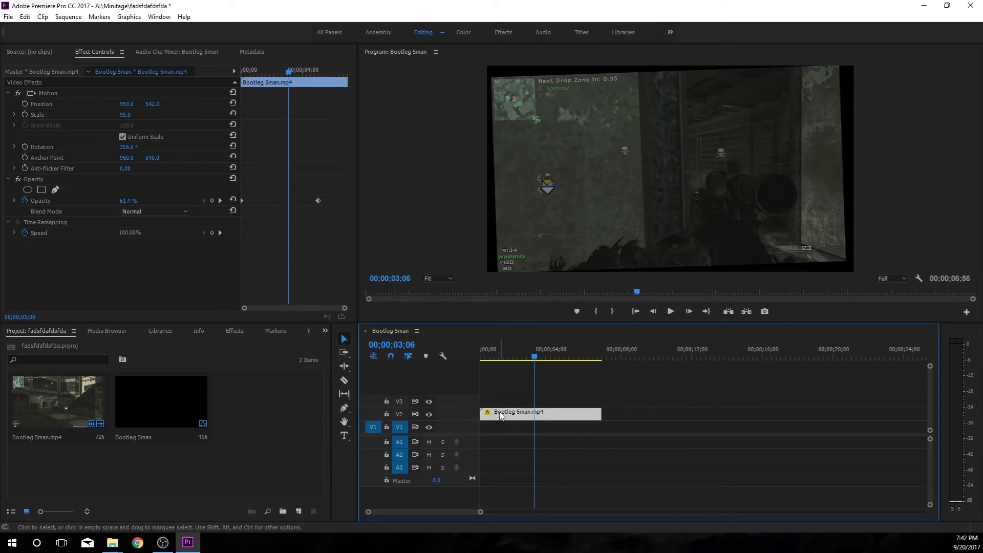
# - Undo the video moves and the audio deletion, and return the clip to the start of track V1
pyautogui.hotkey('ctrl', 'z')
pyautogui.hotkey('ctrl', 'z')
pyautogui.hotkey('ctrl', 'z')
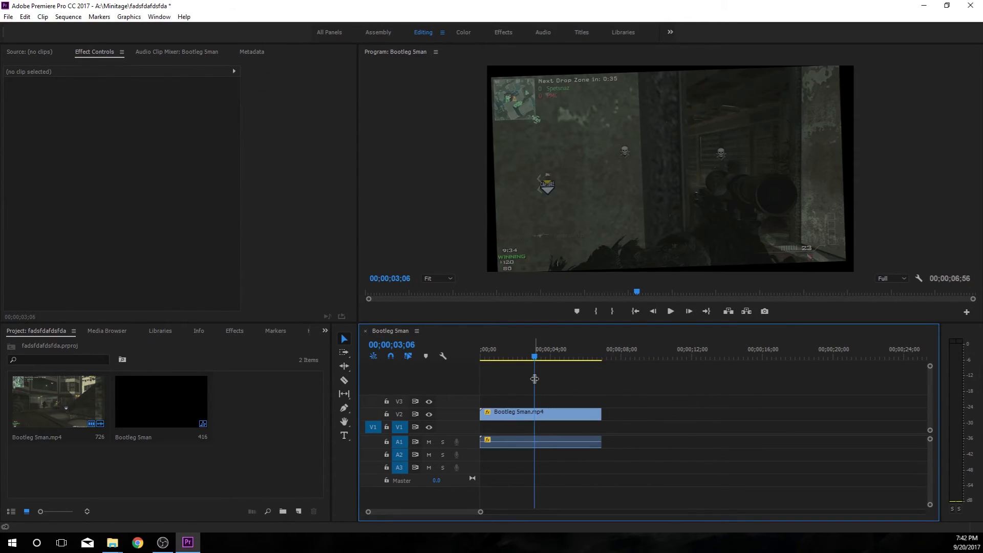
pyautogui.moveTo(565, 413); pyautogui.dragTo(512, 428)
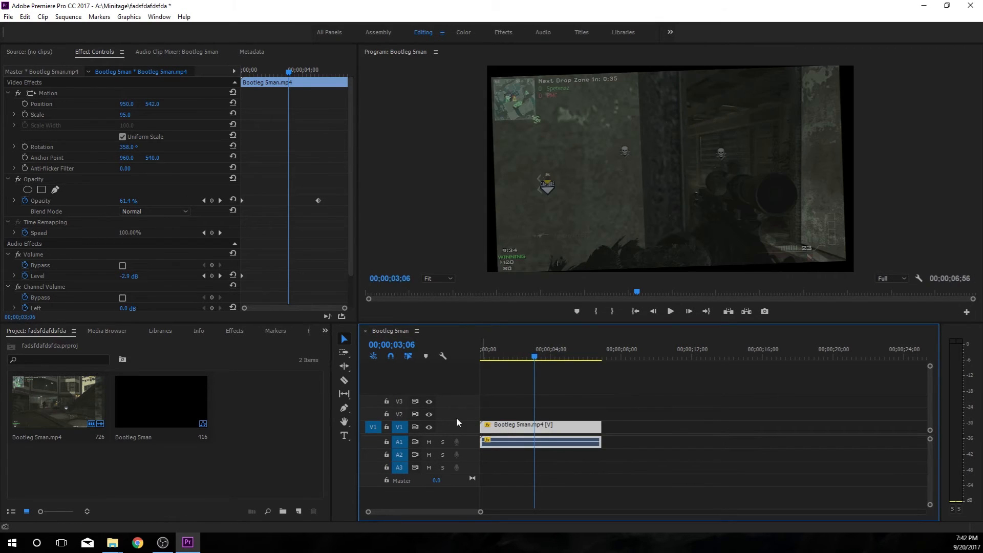
# - Add four video tracks, V4 to V7, and shrink the heights of all video and audio tracks
pyautogui.rightClick(457, 402)
pyautogui.click(471, 422)
pyautogui.rightClick(461, 403)
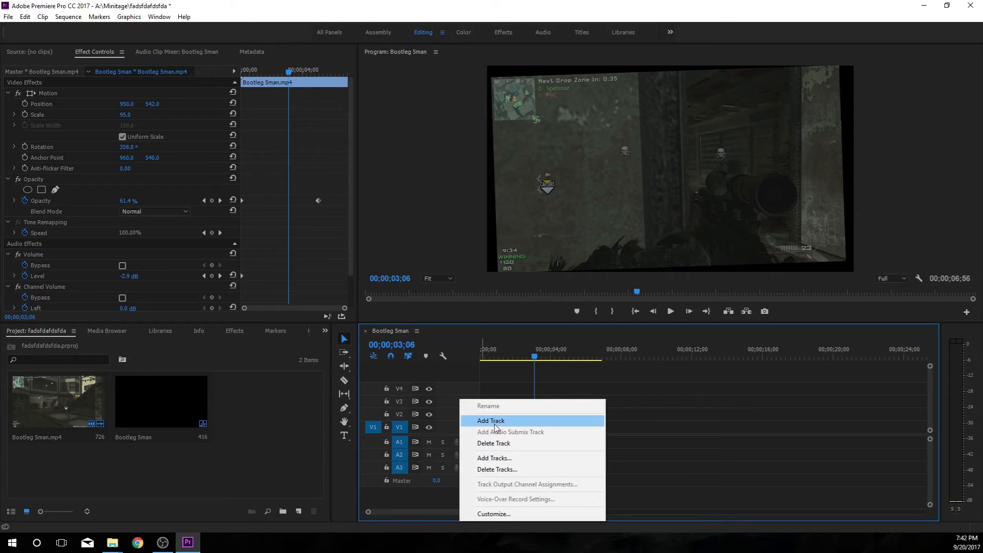
pyautogui.click(489, 420)
pyautogui.rightClick(465, 411)
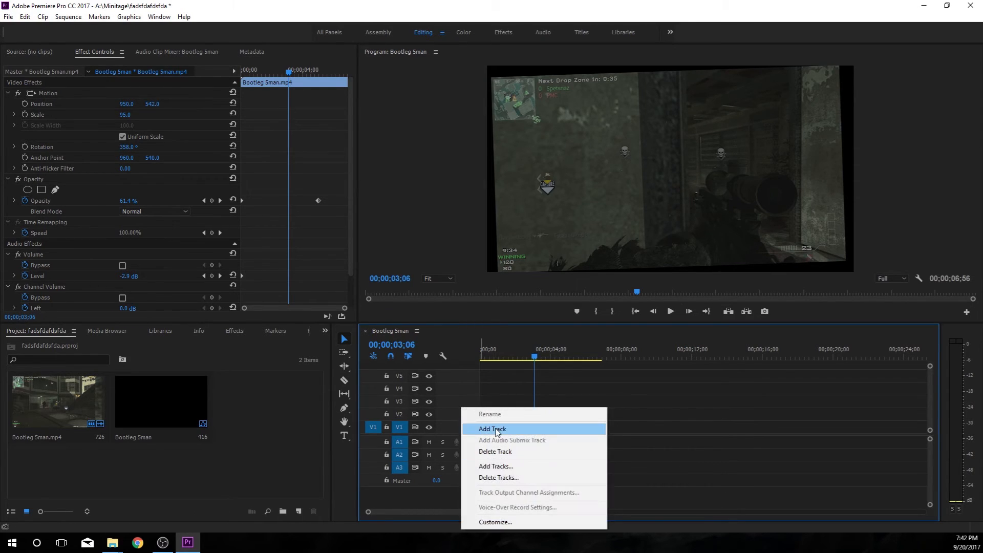
pyautogui.click(480, 428)
pyautogui.rightClick(472, 400)
pyautogui.click(492, 422)
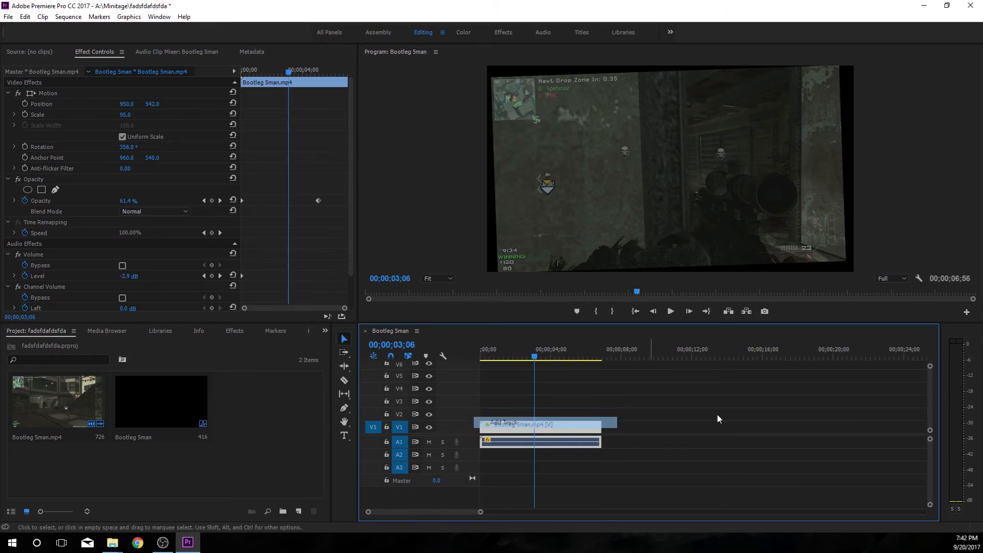
pyautogui.moveTo(929, 368); pyautogui.dragTo(927, 344)
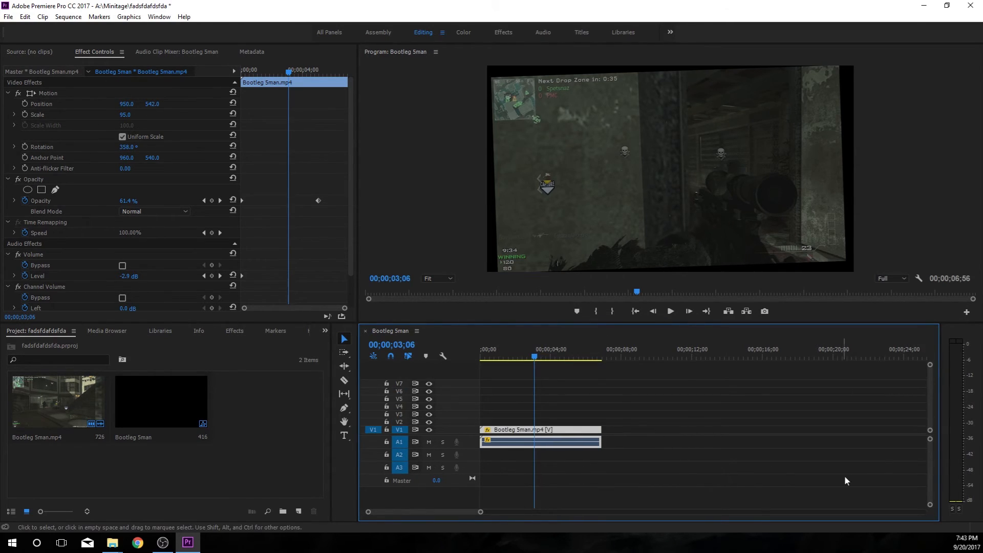
pyautogui.moveTo(929, 439); pyautogui.dragTo(925, 397)
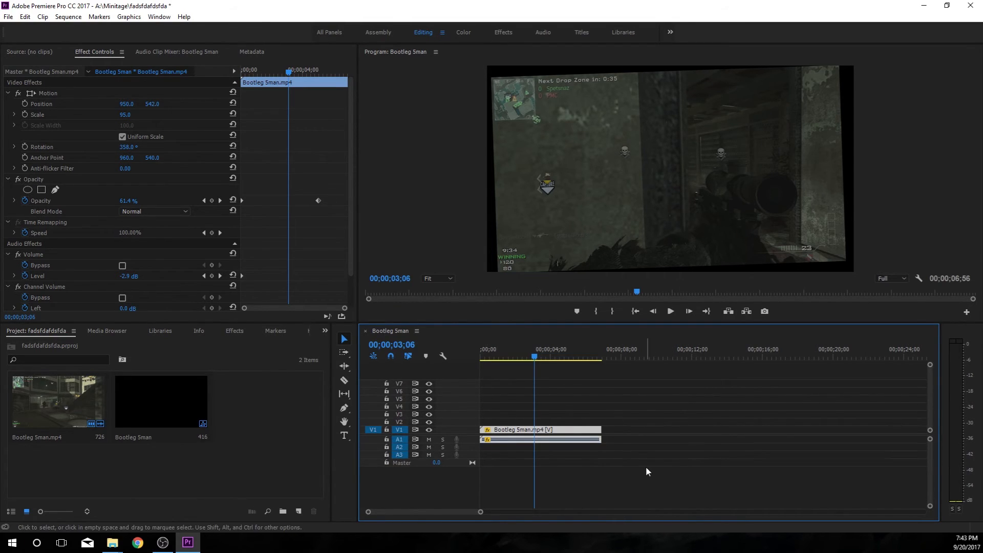
# - Turn off the output of video tracks V1, V2, V3, V4 and V7
pyautogui.click(429, 430)
pyautogui.click(428, 423)
pyautogui.click(429, 415)
pyautogui.click(429, 384)
pyautogui.click(429, 406)
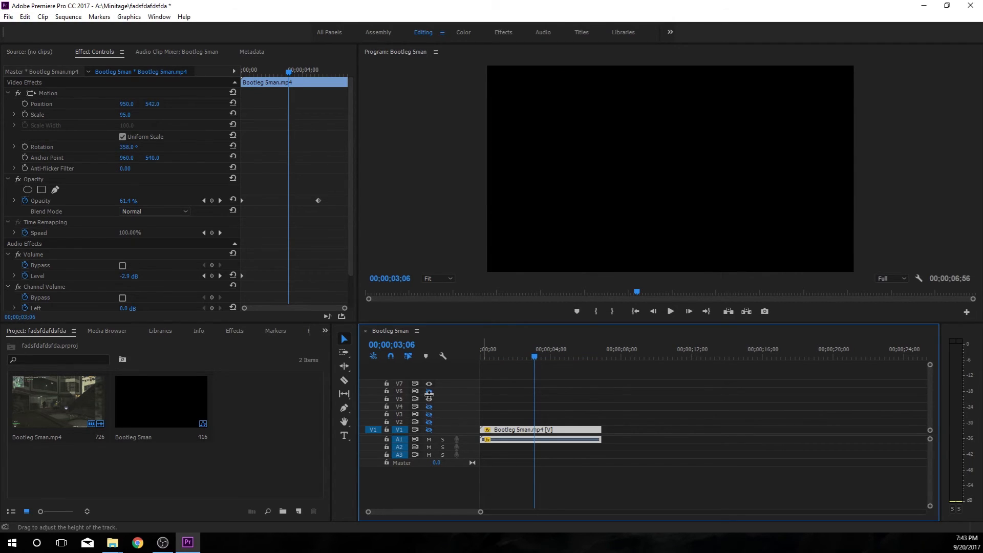
# - Mute and solo audio tracks A1 and A2
pyautogui.click(429, 440)
pyautogui.click(429, 447)
pyautogui.click(443, 447)
pyautogui.click(442, 440)
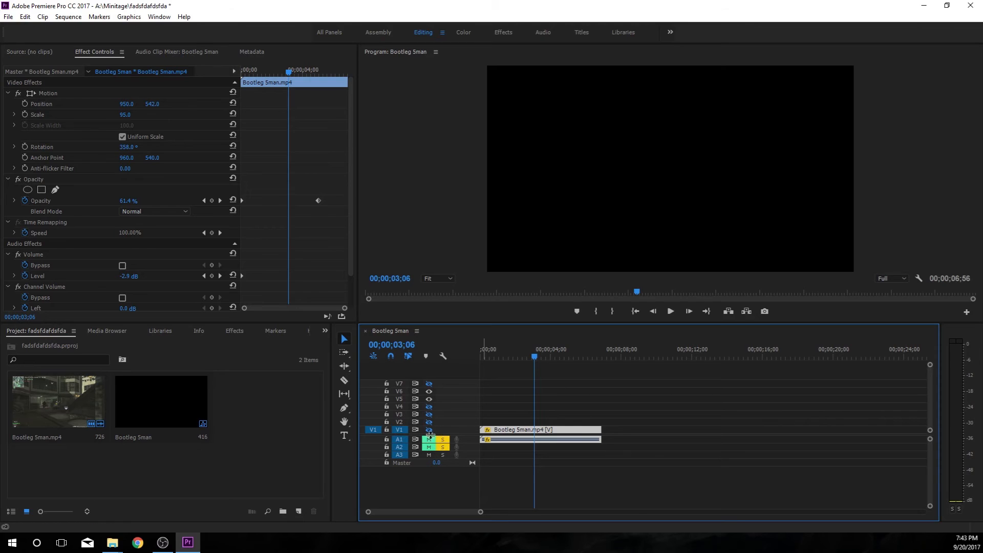
# - Try locking audio tracks A3 and A1, unlocking each one again
pyautogui.click(387, 454)
pyautogui.click(387, 454)
pyautogui.click(387, 439)
pyautogui.click(387, 438)
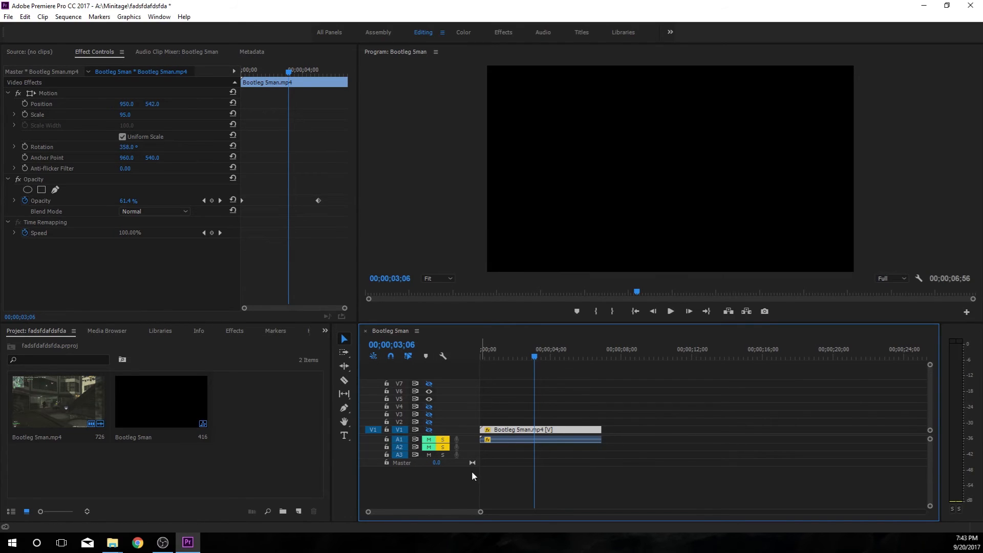
# - Increase the heights of the Master, V1 and A1 tracks and widen the timeline panel
pyautogui.moveTo(472, 464); pyautogui.dragTo(473, 474)
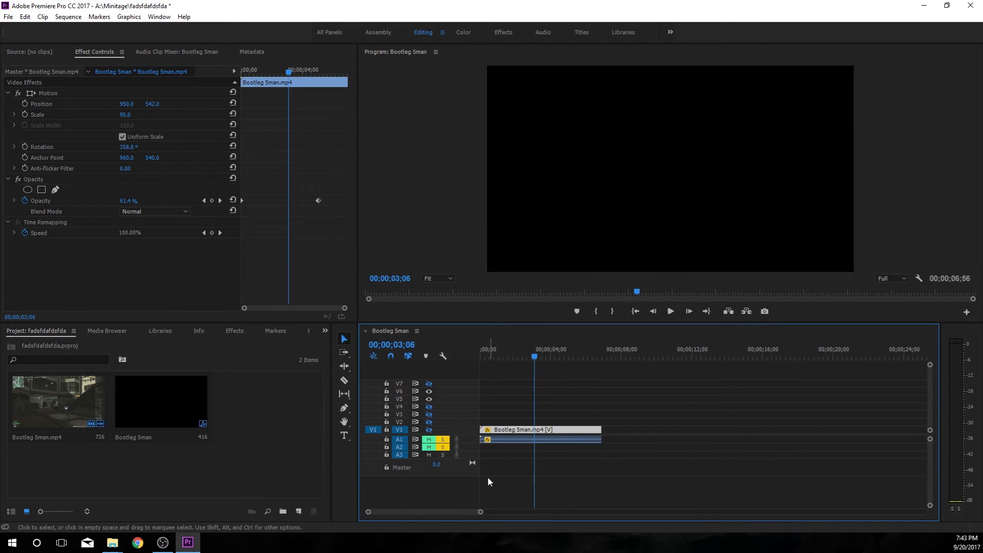
pyautogui.moveTo(358, 451); pyautogui.dragTo(338, 439)
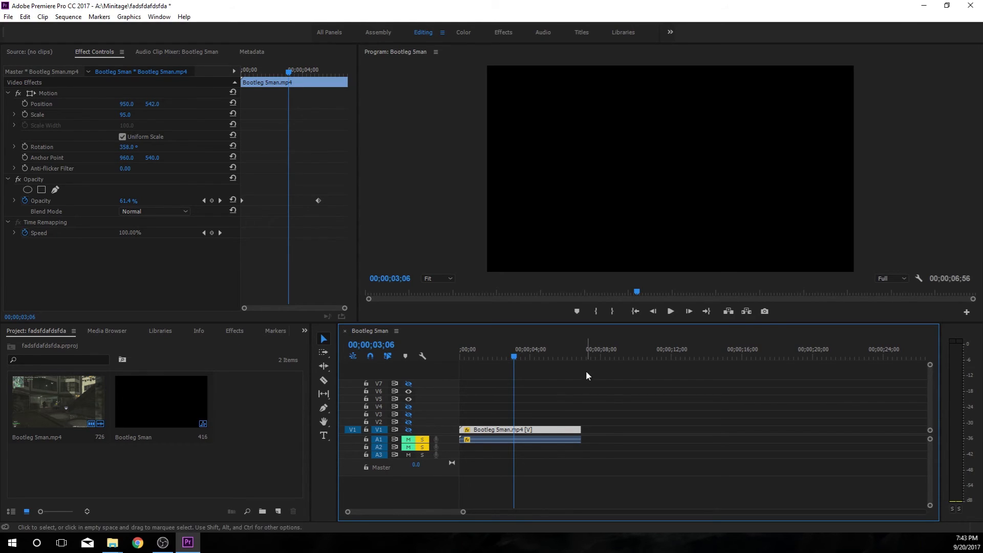
pyautogui.moveTo(445, 441); pyautogui.dragTo(444, 423)
# - Deselect the clip in the timeline and move the playhead to 00;00;03;15
pyautogui.moveTo(531, 352); pyautogui.dragTo(516, 352)
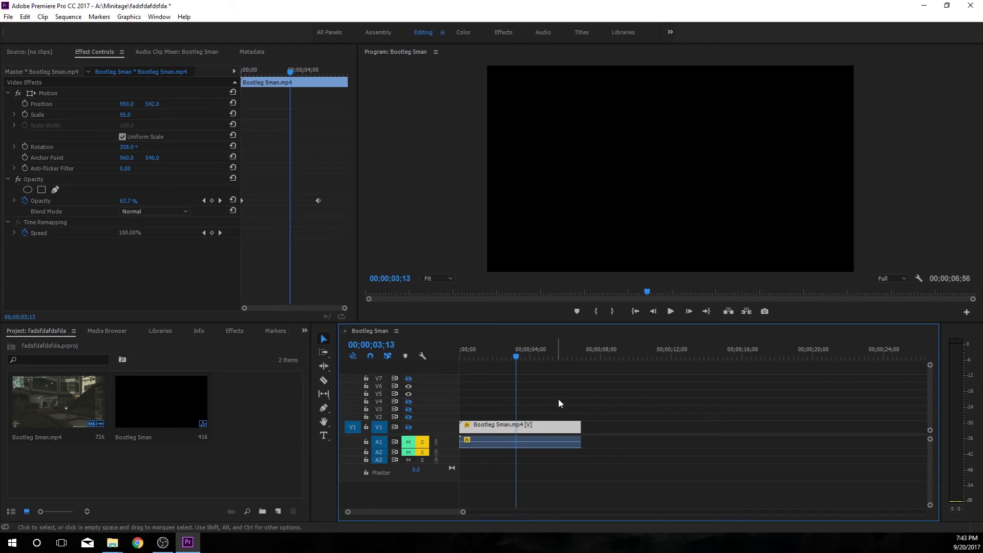
pyautogui.click(553, 486)
pyautogui.moveTo(525, 417); pyautogui.dragTo(532, 466)
pyautogui.click(529, 390)
pyautogui.click(517, 358)
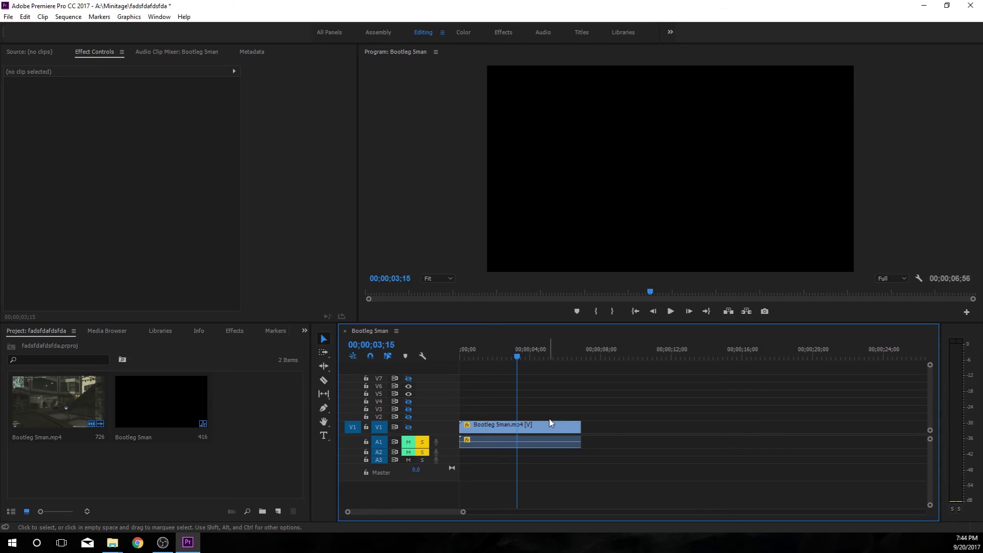
# - Move the timeline playhead to 00;00;03;18
pyautogui.moveTo(505, 349)
pyautogui.mouseDown()
pyautogui.moveTo(460, 353)
pyautogui.moveTo(577, 352)
pyautogui.moveTo(449, 359)
pyautogui.moveTo(582, 351)
pyautogui.moveTo(460, 362)
pyautogui.moveTo(619, 361)
pyautogui.moveTo(555, 355)
pyautogui.moveTo(427, 367)
pyautogui.moveTo(633, 343)
pyautogui.moveTo(444, 346)
pyautogui.moveTo(502, 357)
pyautogui.moveTo(607, 351)
pyautogui.moveTo(422, 365)
pyautogui.moveTo(521, 347)
pyautogui.mouseUp()
pyautogui.moveTo(546, 378); pyautogui.dragTo(506, 406)
pyautogui.click(537, 465)
pyautogui.click(506, 405)
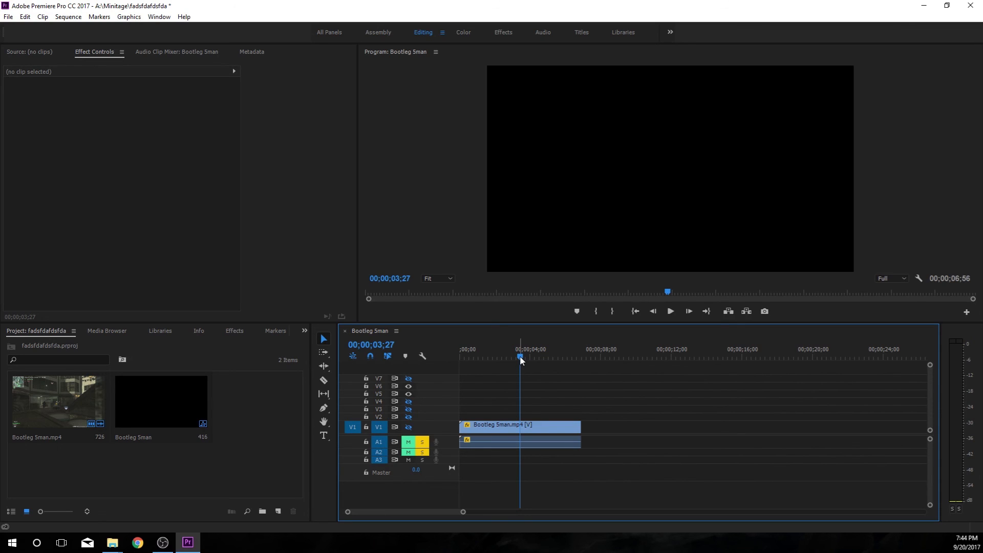
pyautogui.moveTo(521, 360); pyautogui.dragTo(518, 356)
pyautogui.moveTo(549, 392); pyautogui.dragTo(489, 472)
pyautogui.click(488, 401)
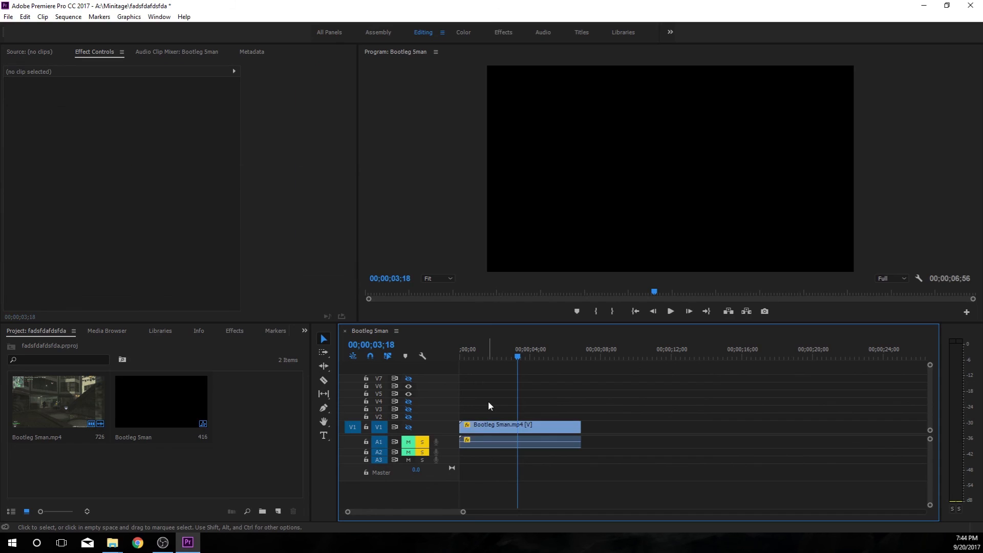
pyautogui.moveTo(497, 408); pyautogui.dragTo(538, 467)
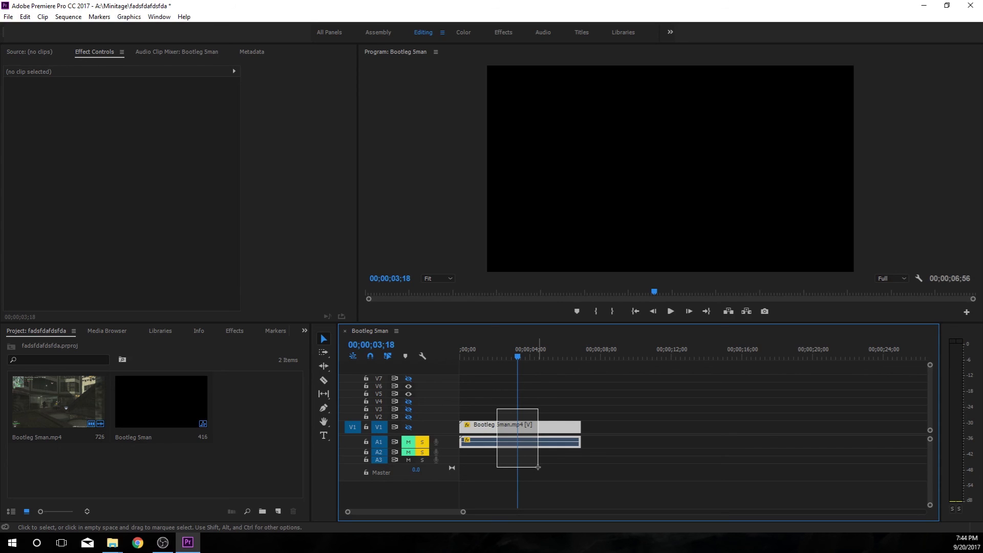
pyautogui.moveTo(538, 467)
pyautogui.mouseDown()
pyautogui.moveTo(507, 430)
pyautogui.moveTo(499, 400)
pyautogui.moveTo(552, 468)
pyautogui.moveTo(536, 475)
pyautogui.mouseUp()
pyautogui.click(537, 466)
pyautogui.click(499, 401)
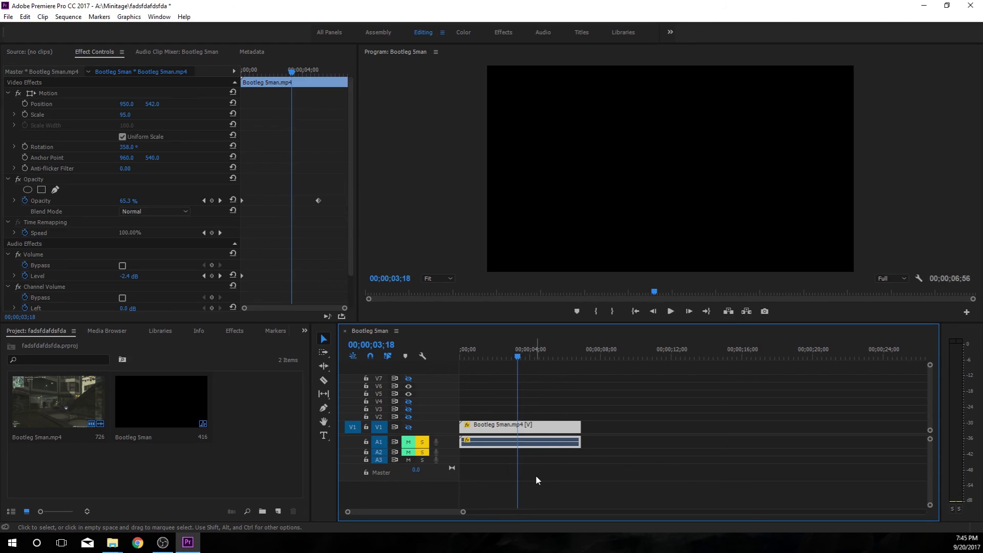
pyautogui.click(530, 388)
pyautogui.moveTo(530, 393); pyautogui.dragTo(506, 478)
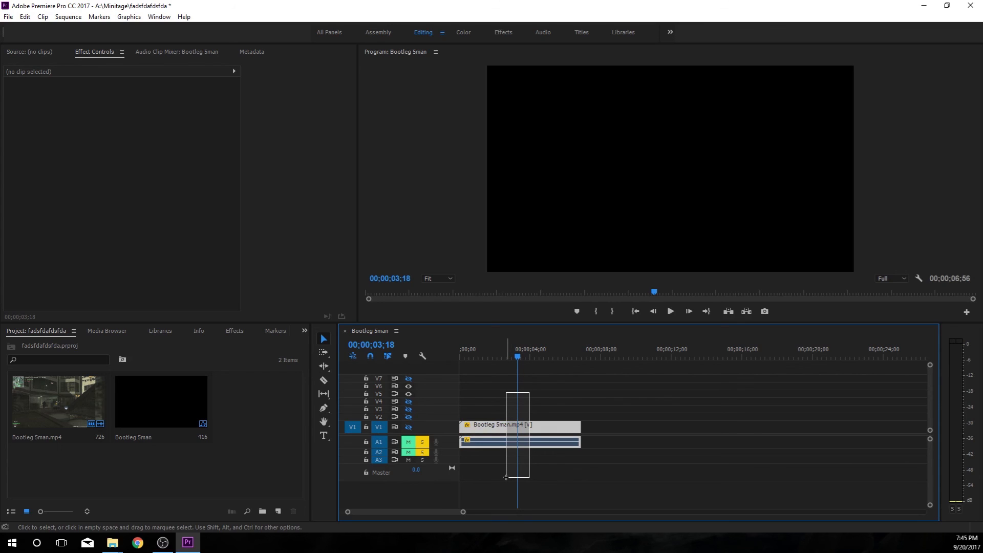
pyautogui.moveTo(506, 478); pyautogui.dragTo(529, 463)
pyautogui.click(528, 398)
pyautogui.moveTo(529, 463); pyautogui.dragTo(529, 466)
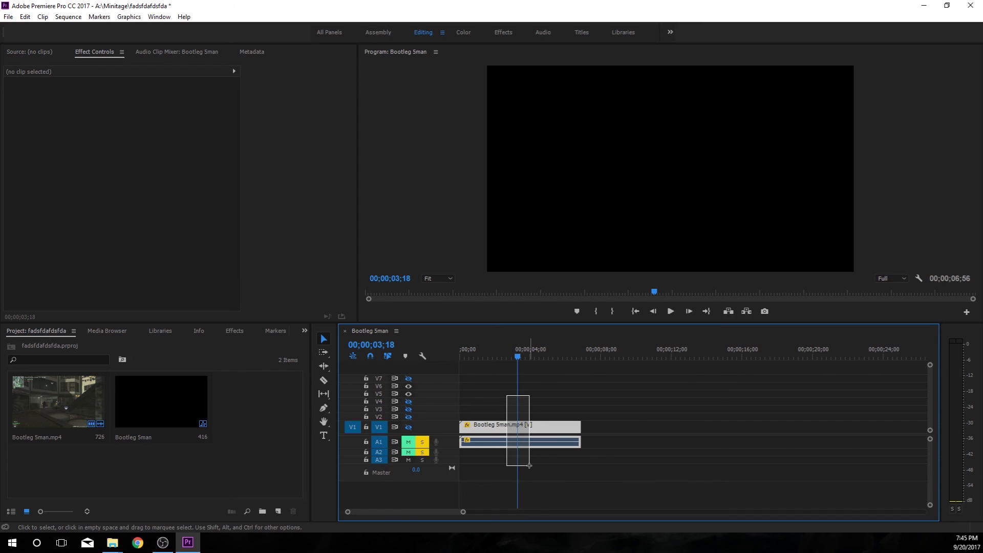